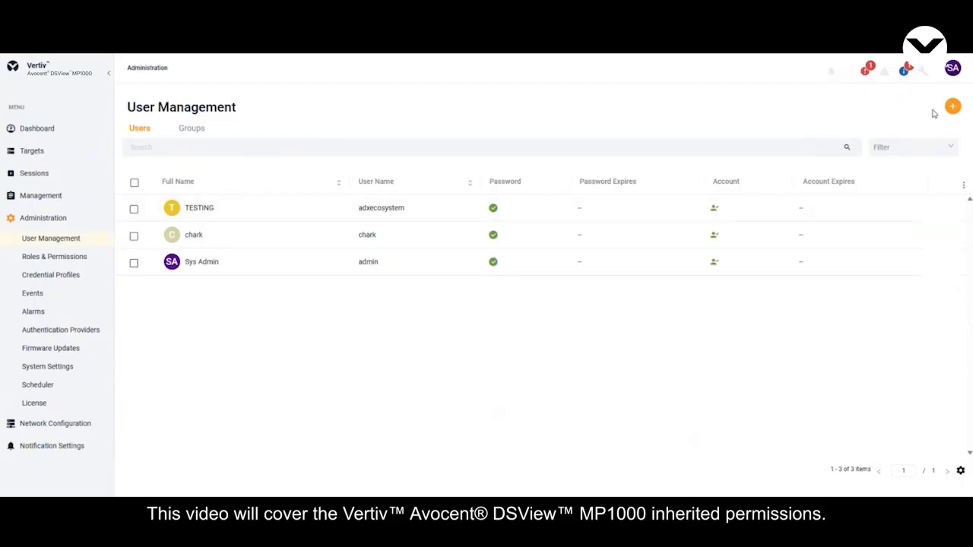
# Step: Add a user with full name Test User and user name newuser, entering a custom temporary password
pyautogui.click(948, 110)
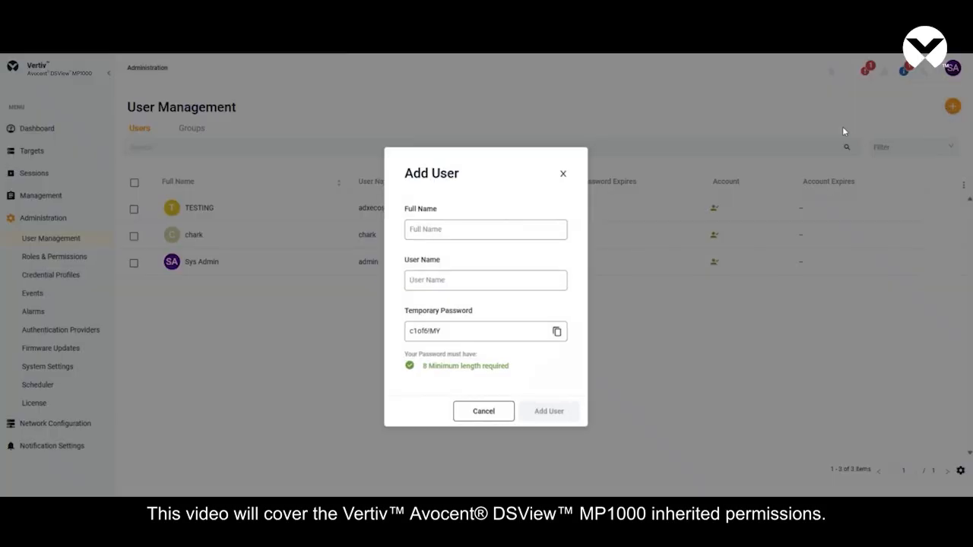
pyautogui.write('Test User')
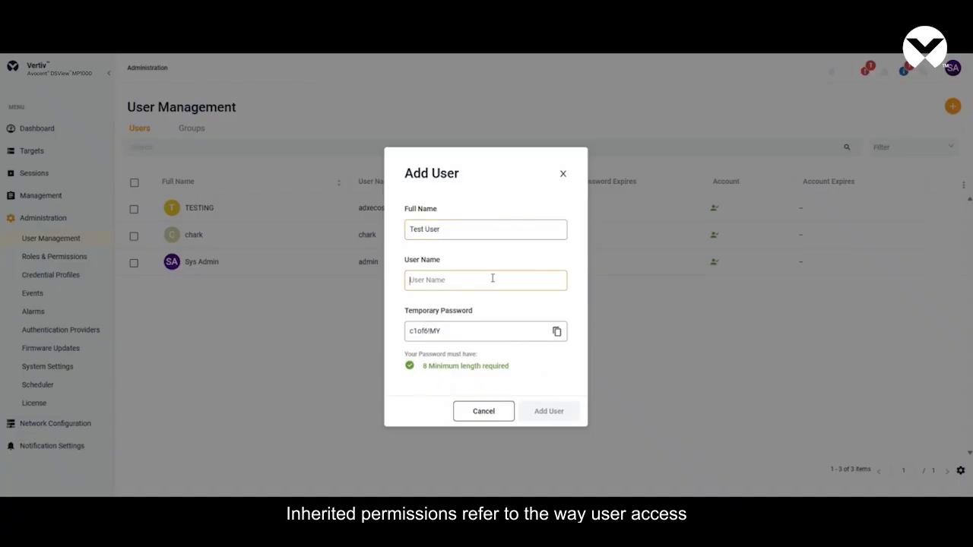
pyautogui.write('newuser')
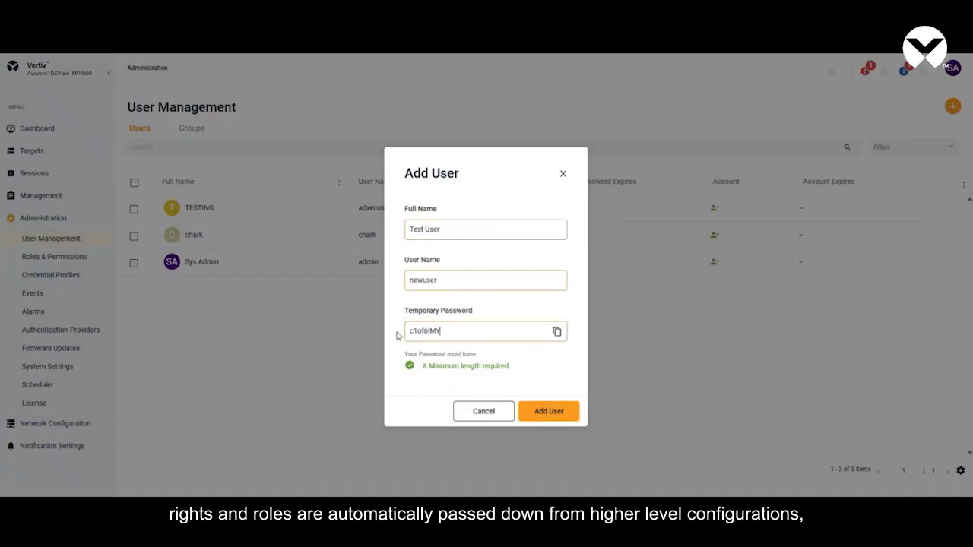
pyautogui.press('Tab')
pyautogui.write('admin')
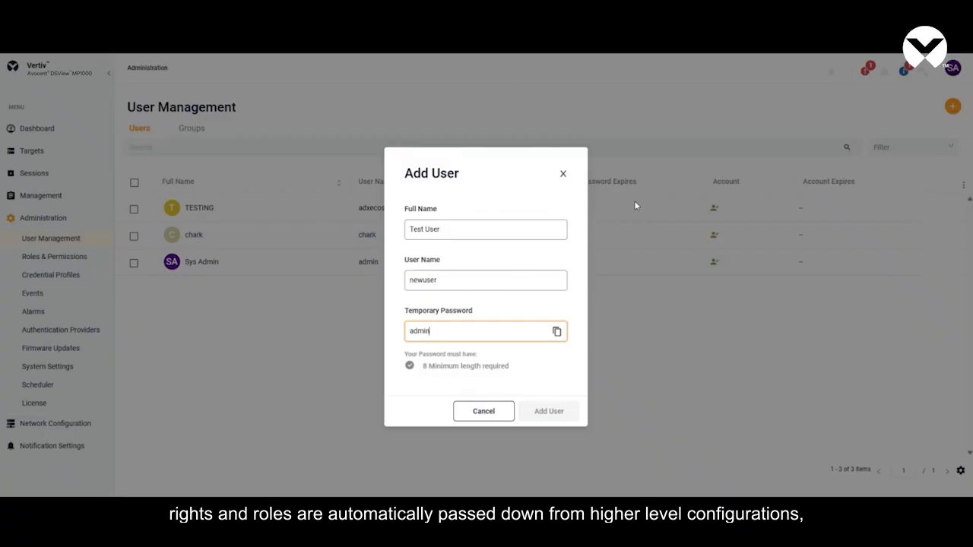
pyautogui.write('admin')
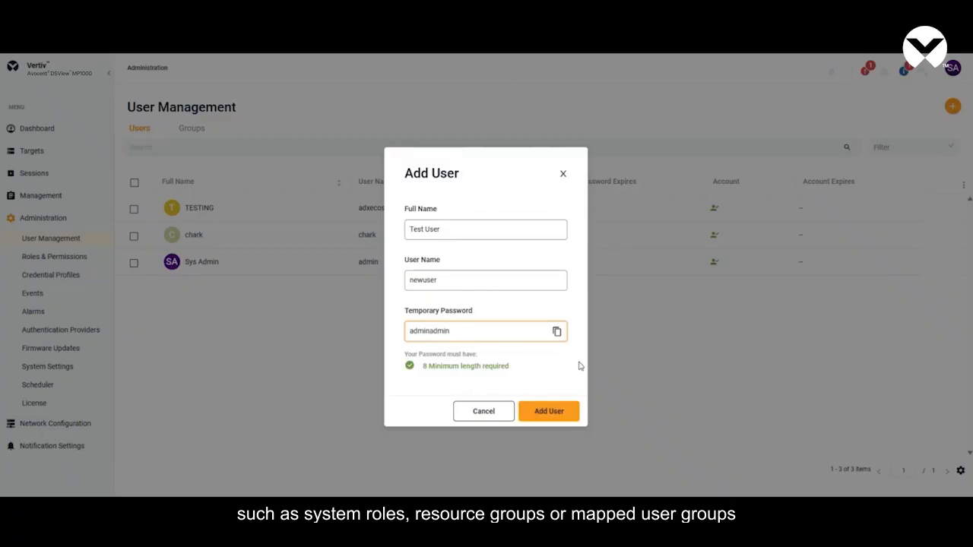
pyautogui.click(554, 410)
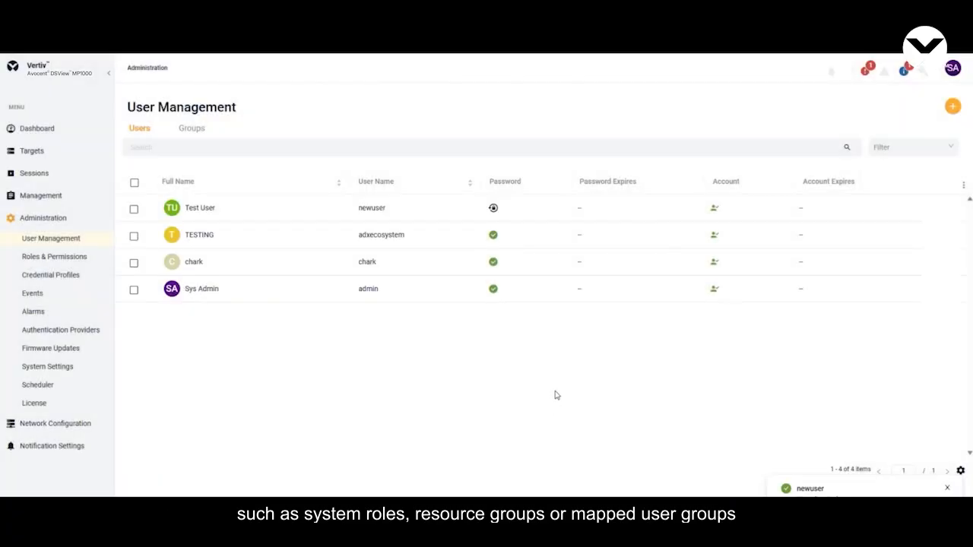
# Step: Open the Test User's details and examine the devices assigned under Device Access
pyautogui.click(244, 208)
pyautogui.click(813, 174)
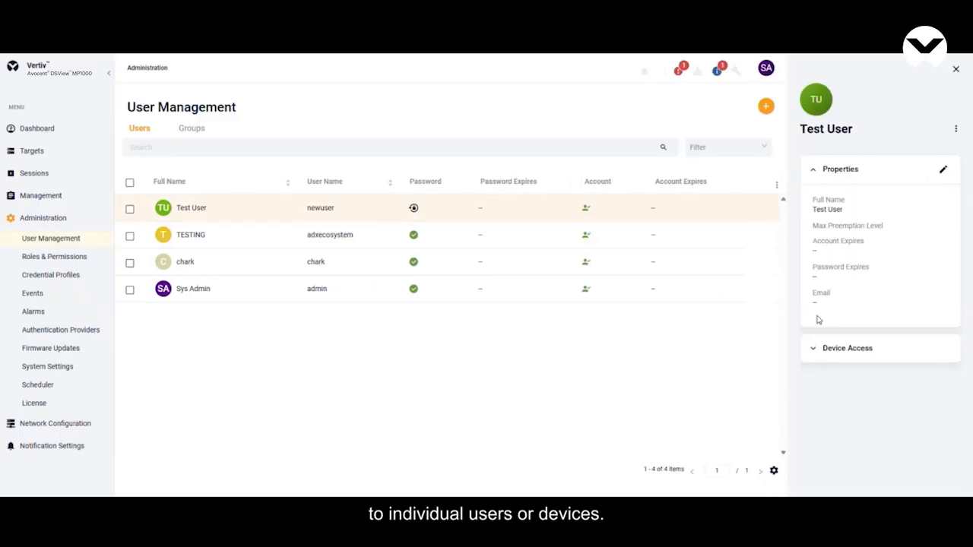
pyautogui.click(813, 349)
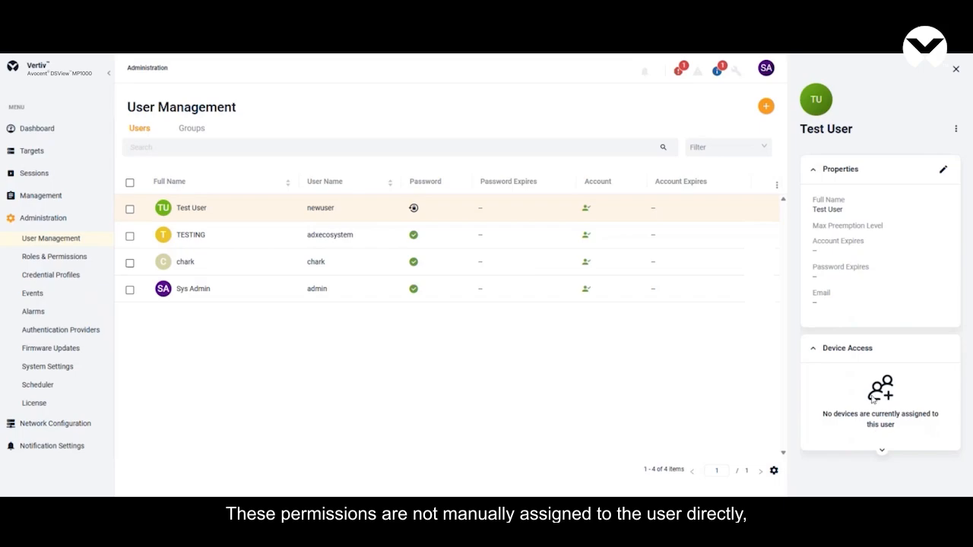
# Step: Switch from the administrator account to Test User and check its Organizations and Targets List for accessible devices
pyautogui.click(769, 74)
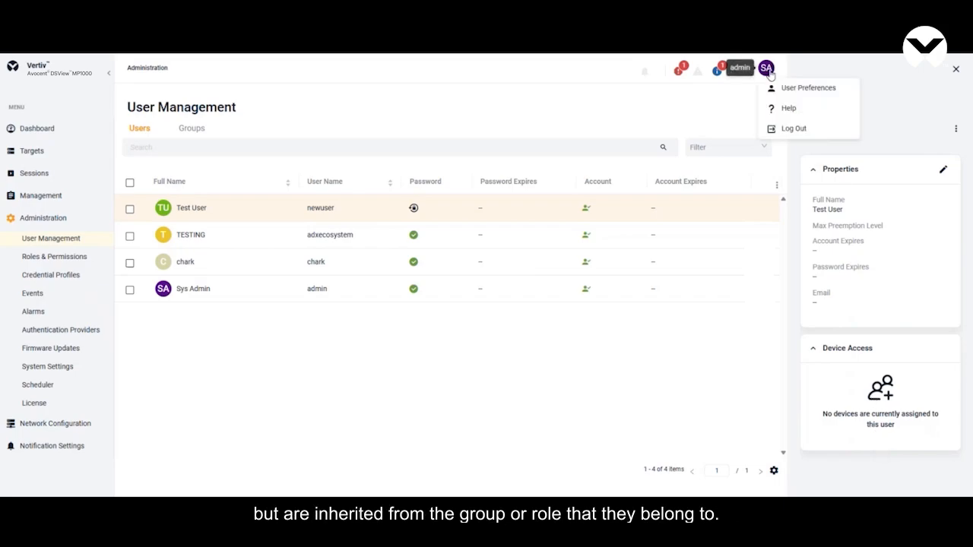
pyautogui.click(790, 129)
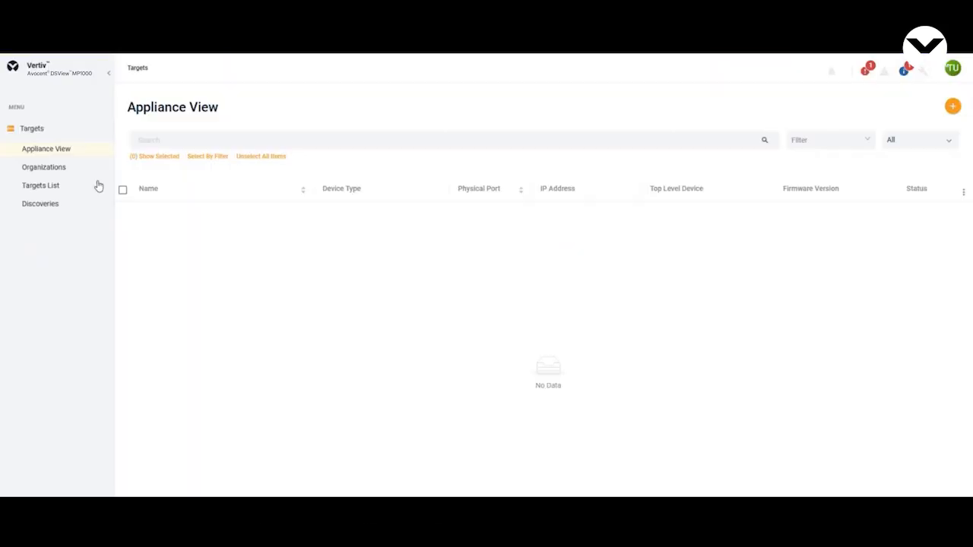
pyautogui.click(79, 169)
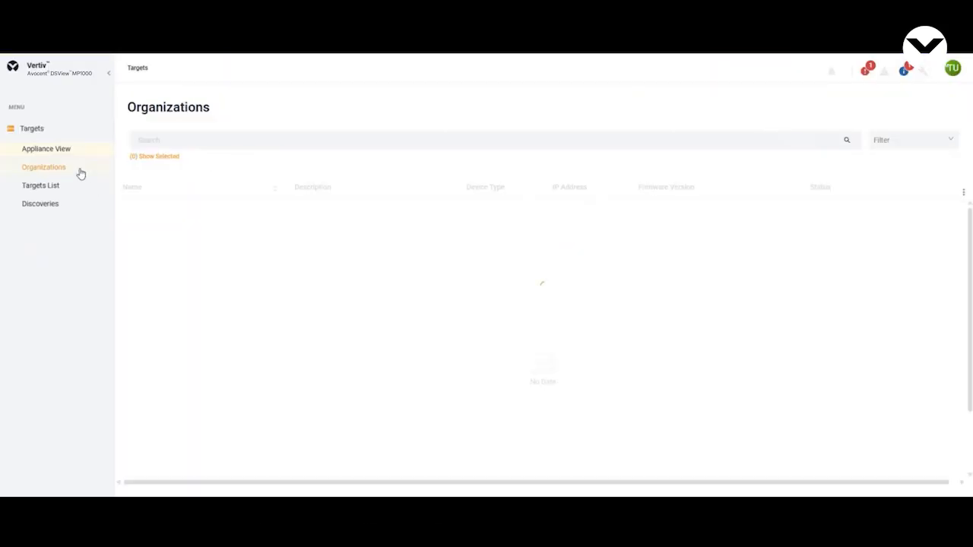
pyautogui.click(66, 188)
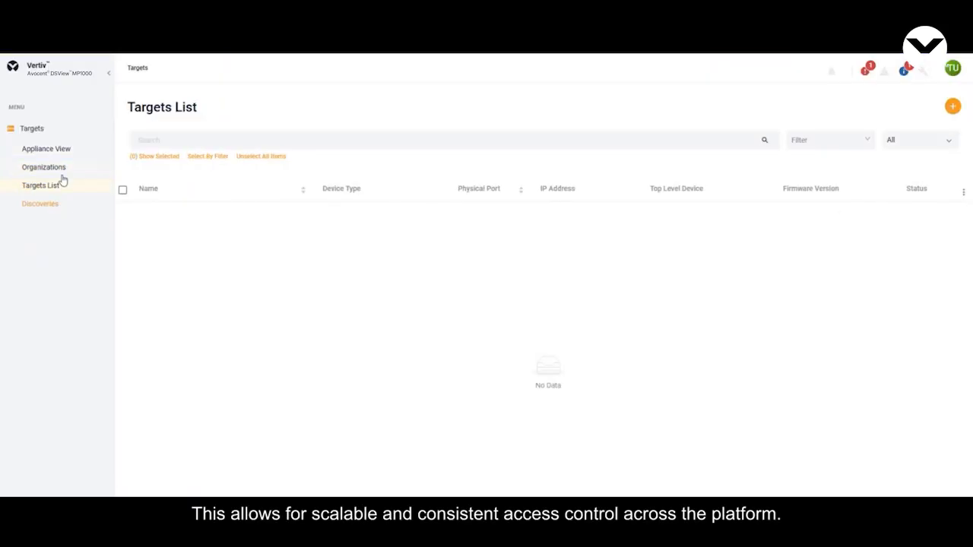
# Step: Log out of Test User and sign back in as admin with the account password, dismissing the browser's password warning
pyautogui.click(952, 76)
pyautogui.click(897, 129)
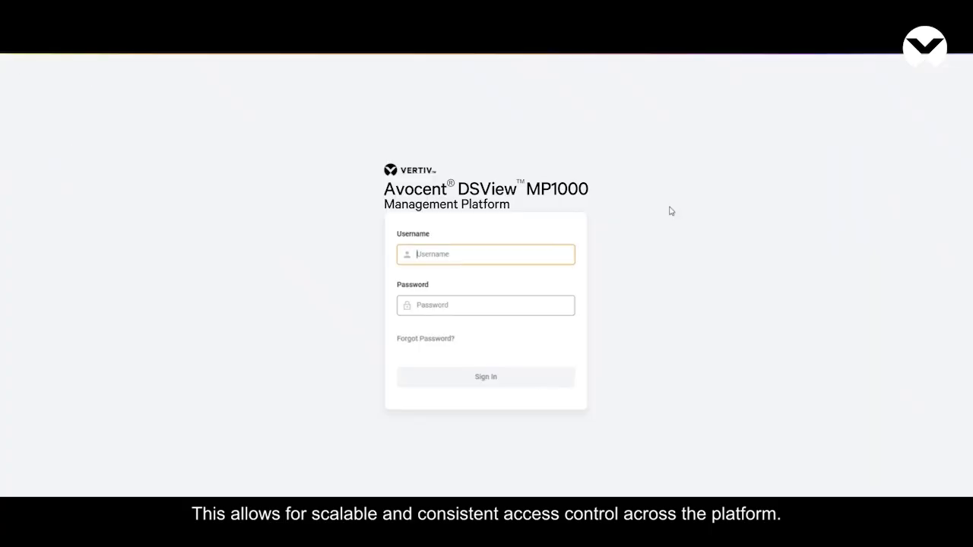
pyautogui.write('admin')
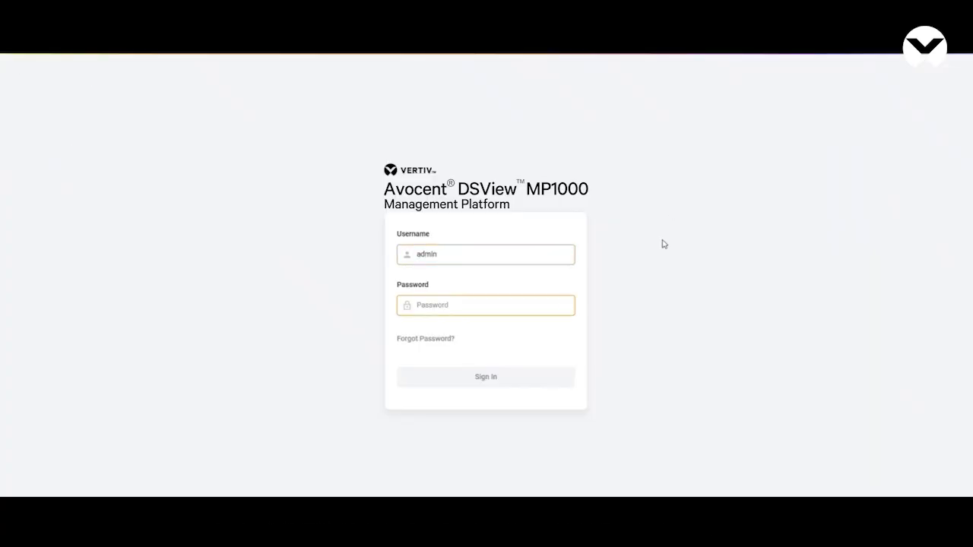
pyautogui.write('•••••')
pyautogui.press('Return')
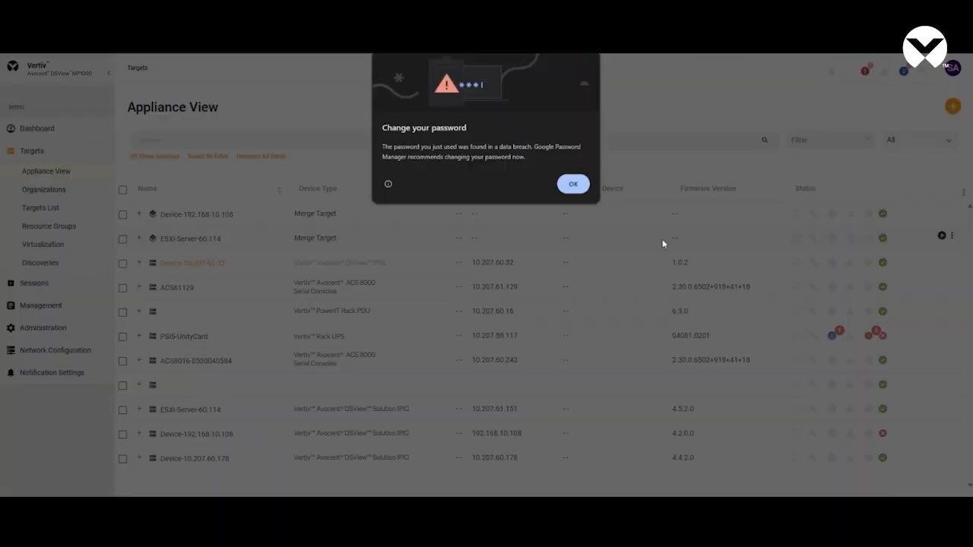
pyautogui.click(585, 186)
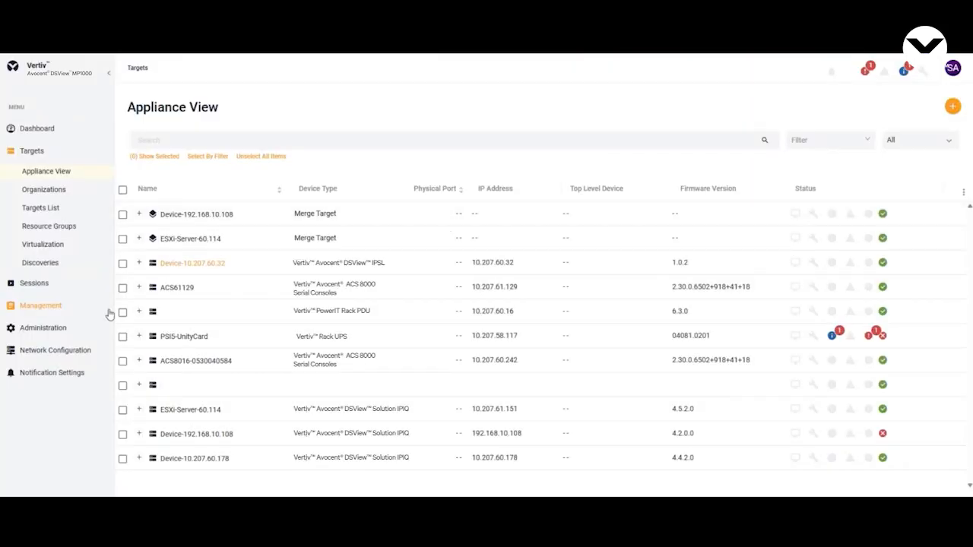
# Step: Create a user group named New User Group in User Management with Test User as its member
pyautogui.click(81, 328)
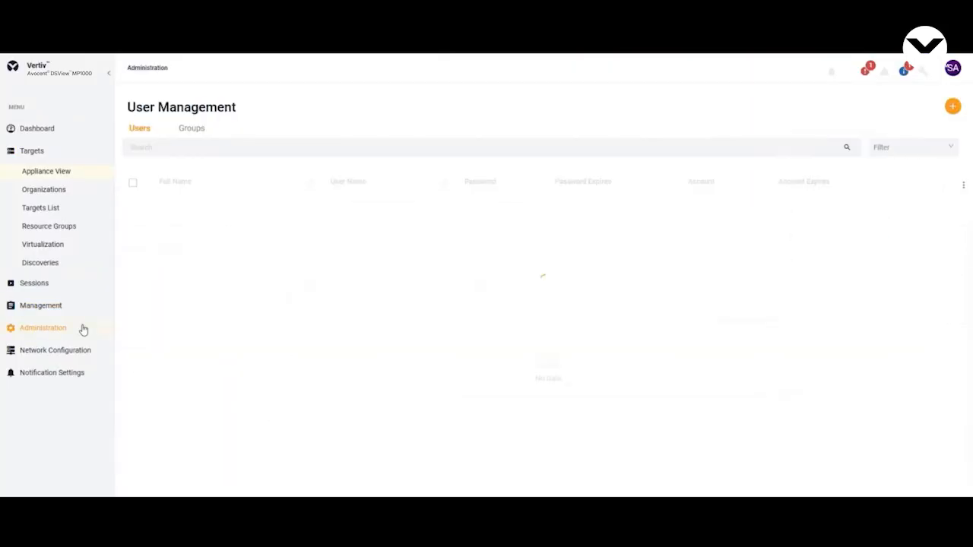
pyautogui.click(199, 131)
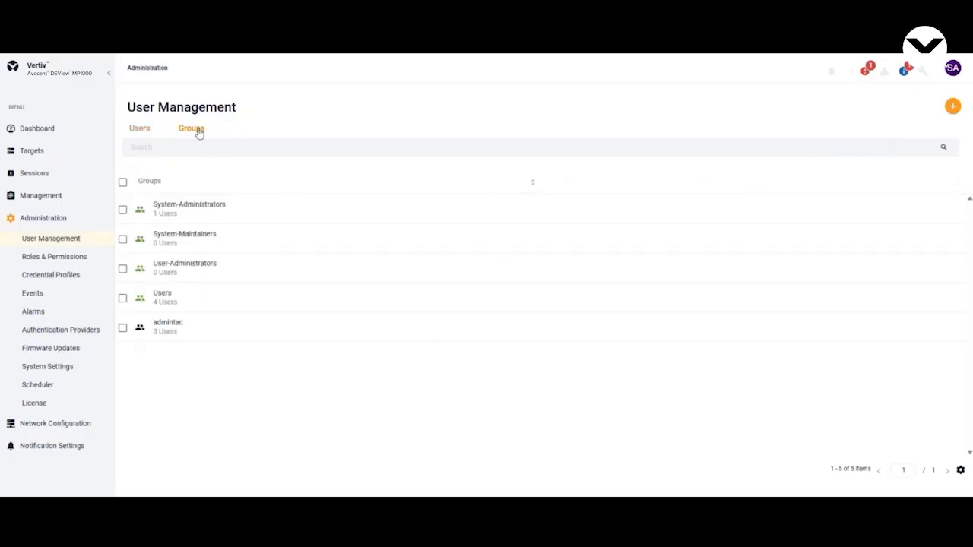
pyautogui.click(953, 108)
pyautogui.click(519, 201)
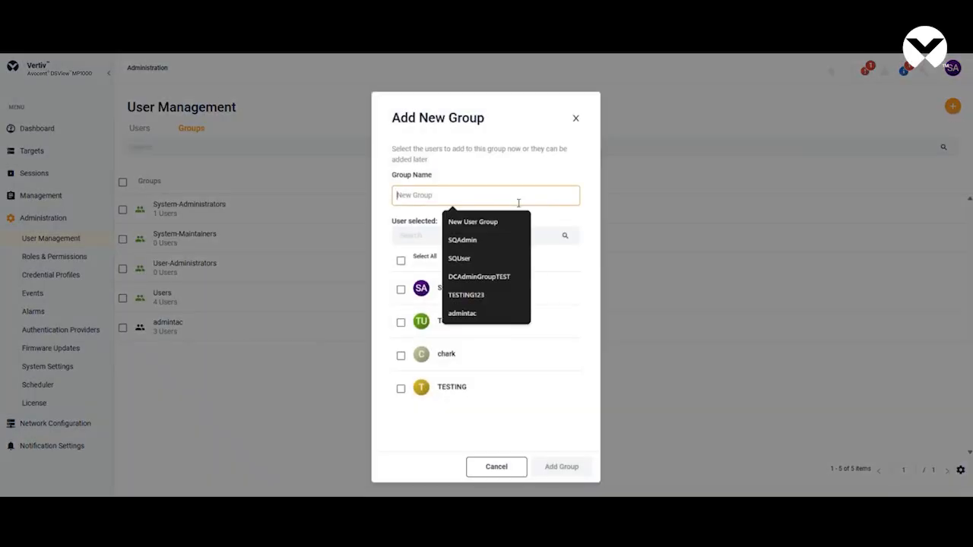
pyautogui.write('New User Group')
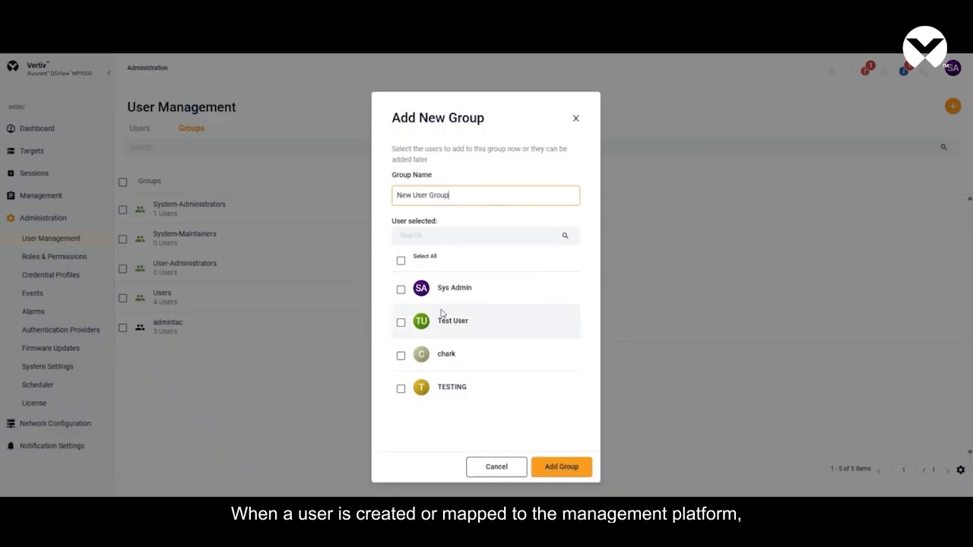
pyautogui.click(401, 322)
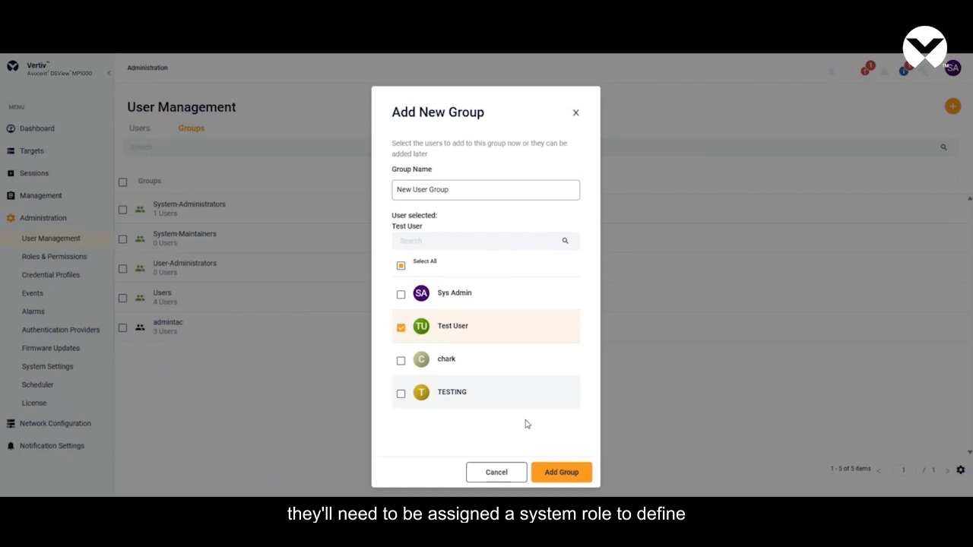
pyautogui.click(554, 472)
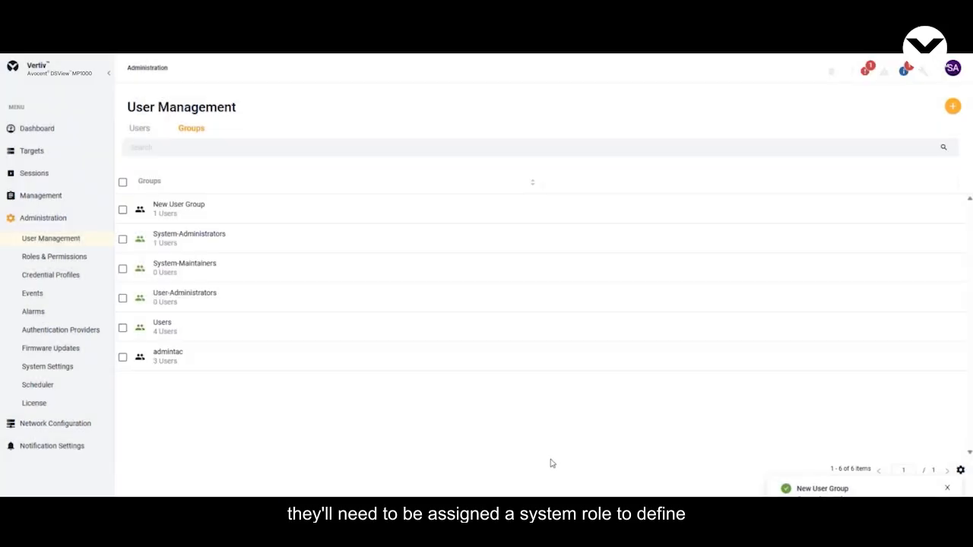
# Step: Set New User Group's preemption level to 2, assign it the User-Role system role, and save the group properties
pyautogui.click(383, 217)
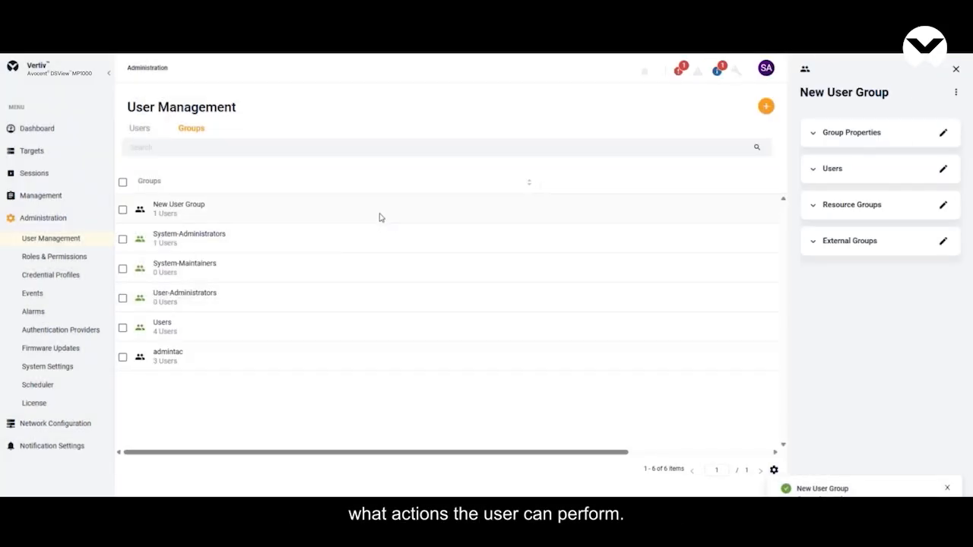
pyautogui.click(818, 133)
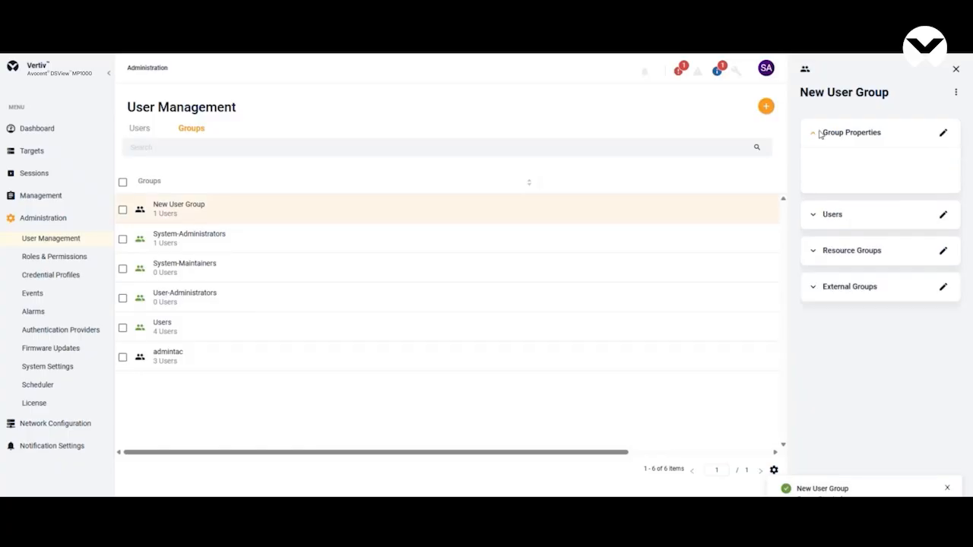
pyautogui.click(942, 135)
pyautogui.click(905, 242)
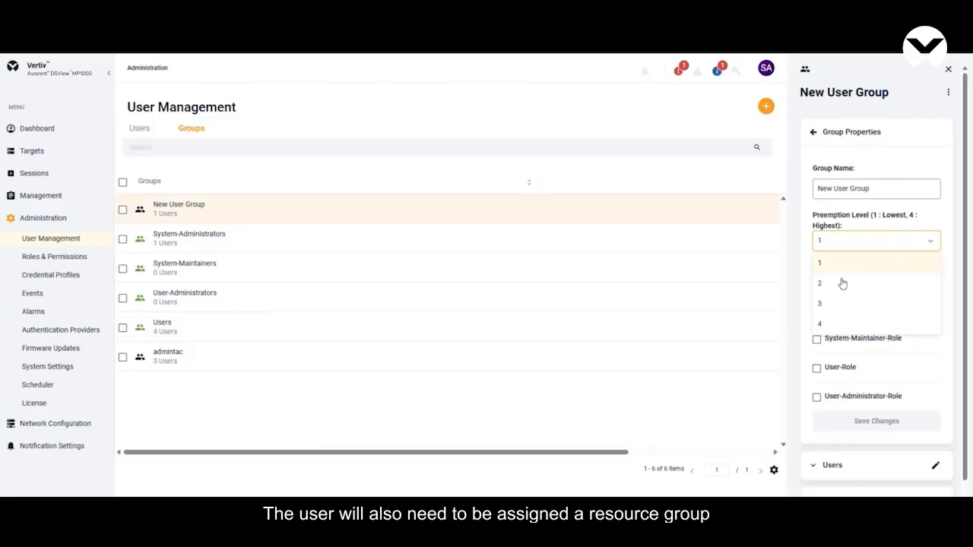
pyautogui.click(840, 282)
pyautogui.click(816, 368)
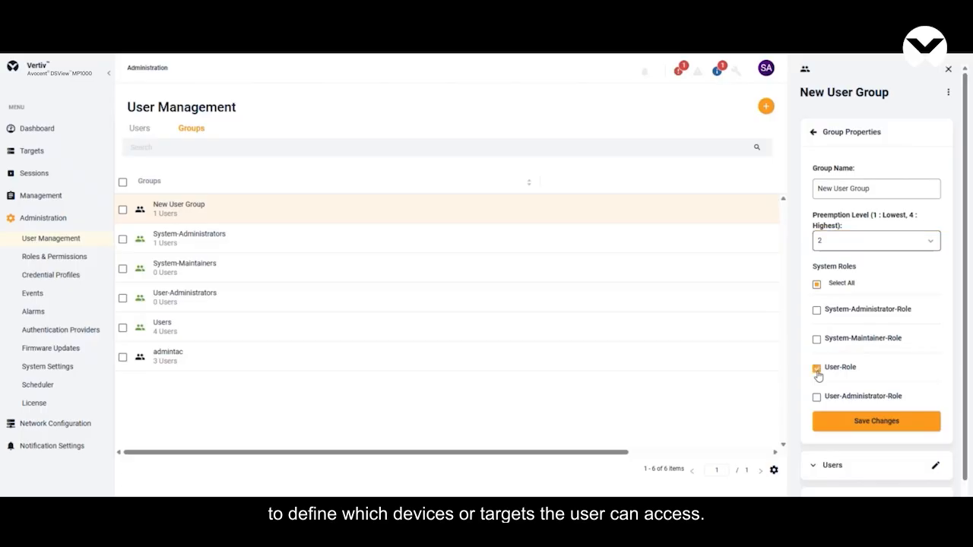
pyautogui.click(871, 425)
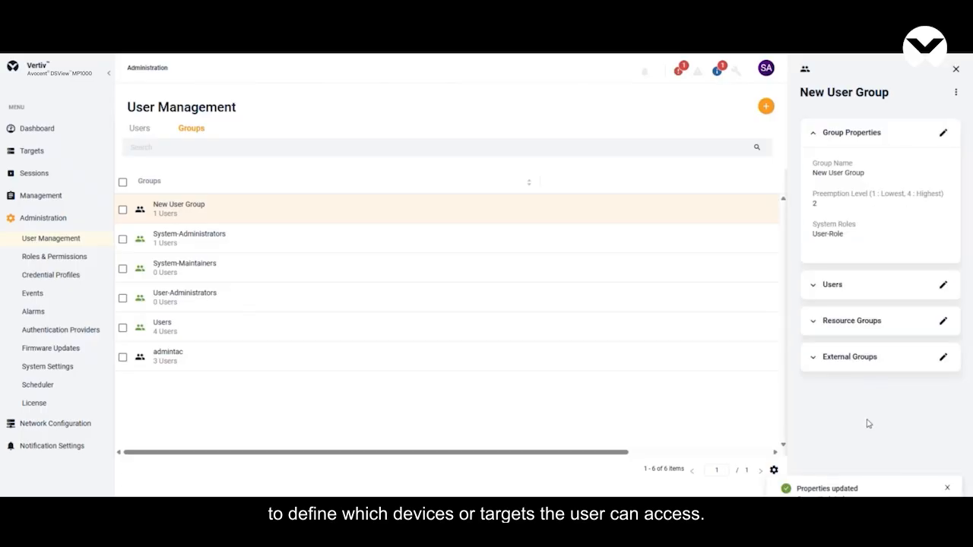
# Step: Assign the KVM-Devices resource group to New User Group and save the change
pyautogui.click(812, 328)
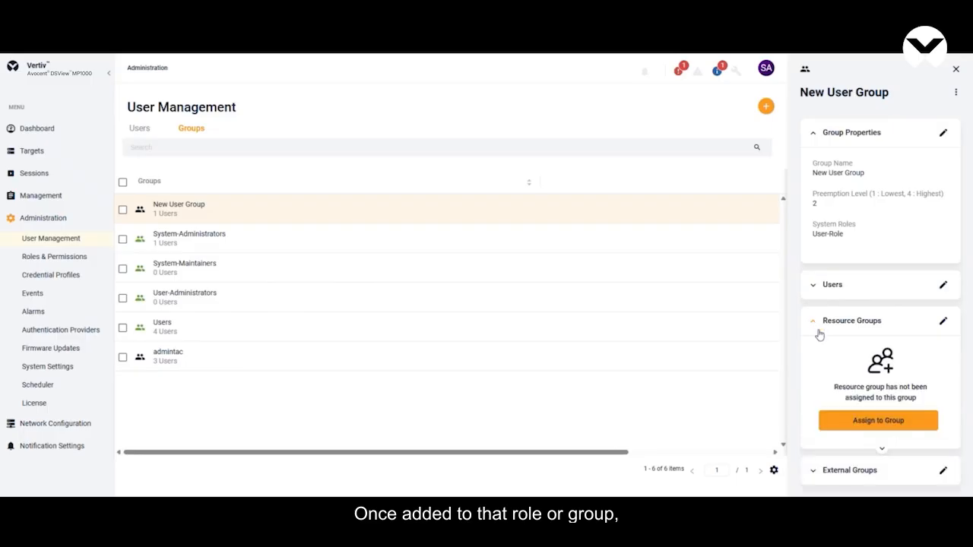
pyautogui.click(916, 422)
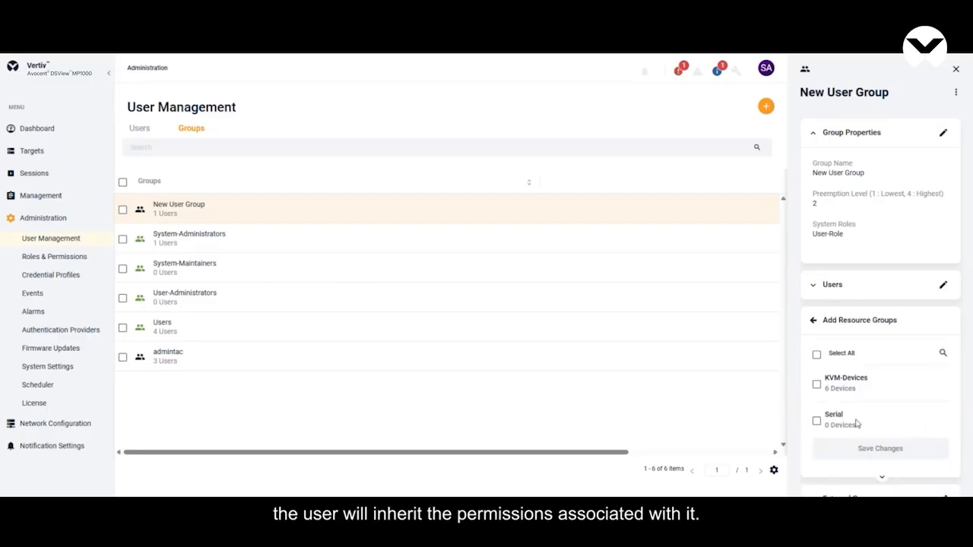
pyautogui.click(817, 384)
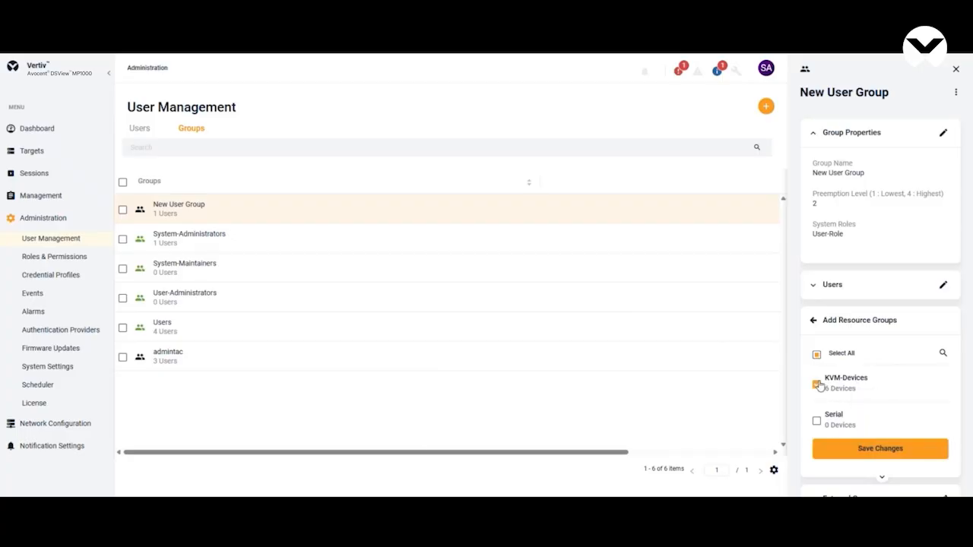
pyautogui.click(896, 448)
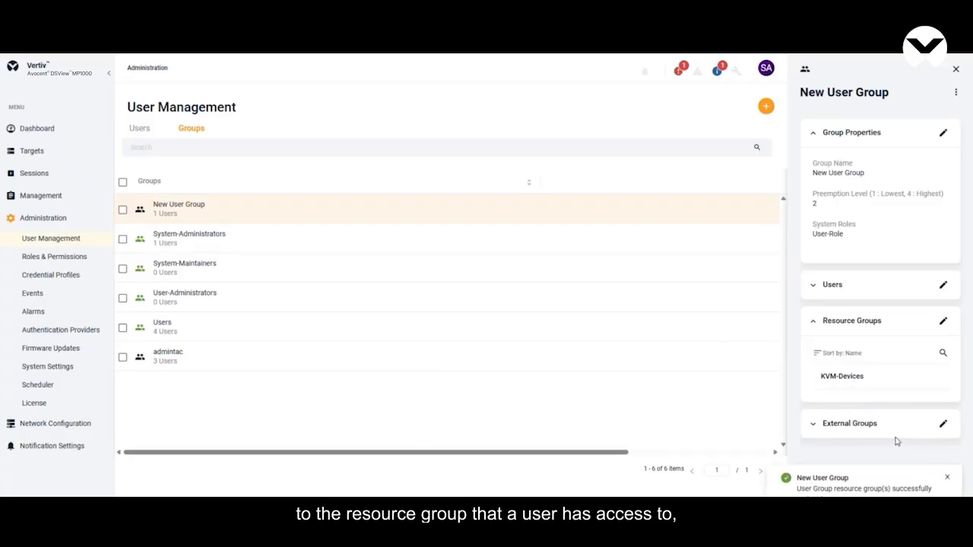
# Step: Give New User Group the User-Target-Role for the KVM-Devices resource group and save the target roles
pyautogui.moveTo(924, 377)
pyautogui.click(923, 378)
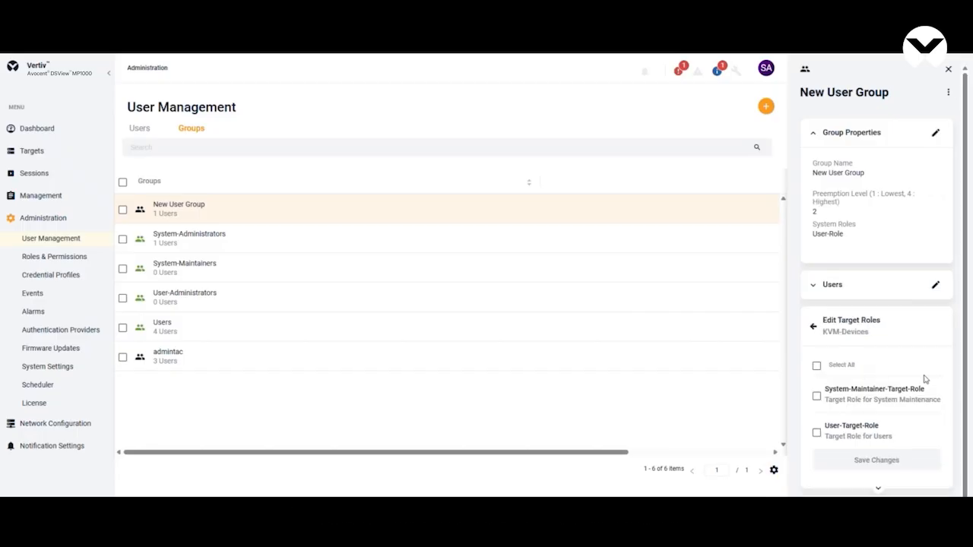
pyautogui.click(817, 433)
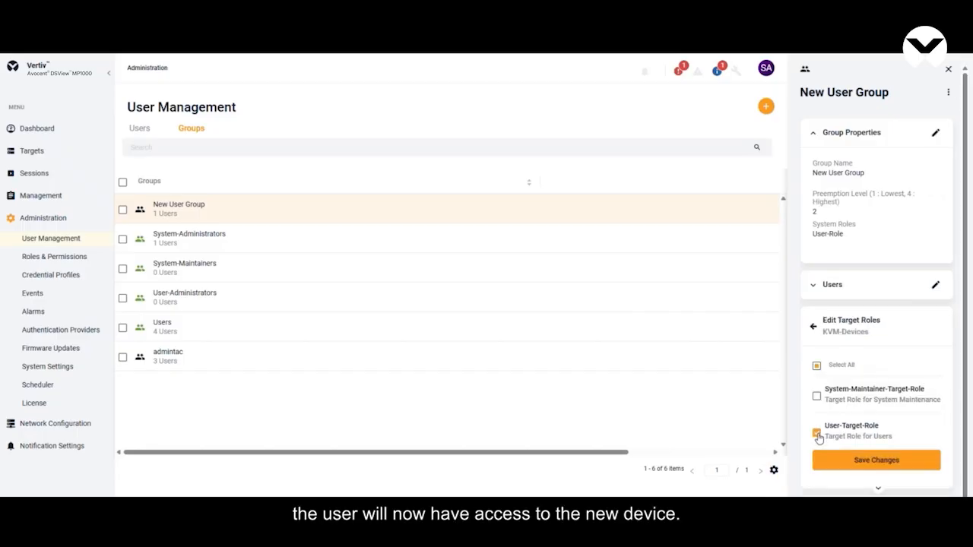
pyautogui.click(905, 462)
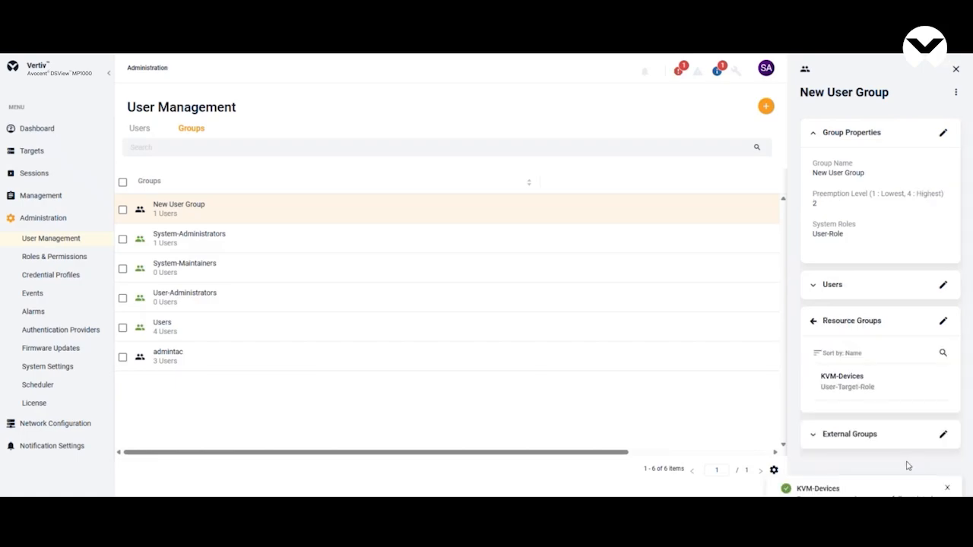
# Step: Log out, sign in as newuser with the account password, and view the devices available in the Targets List
pyautogui.click(766, 69)
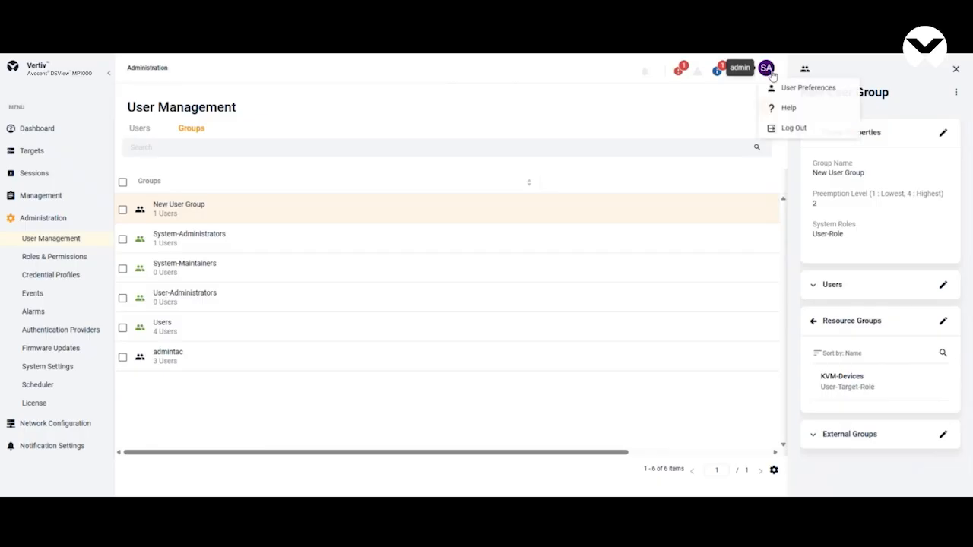
pyautogui.click(782, 131)
pyautogui.write('newuser')
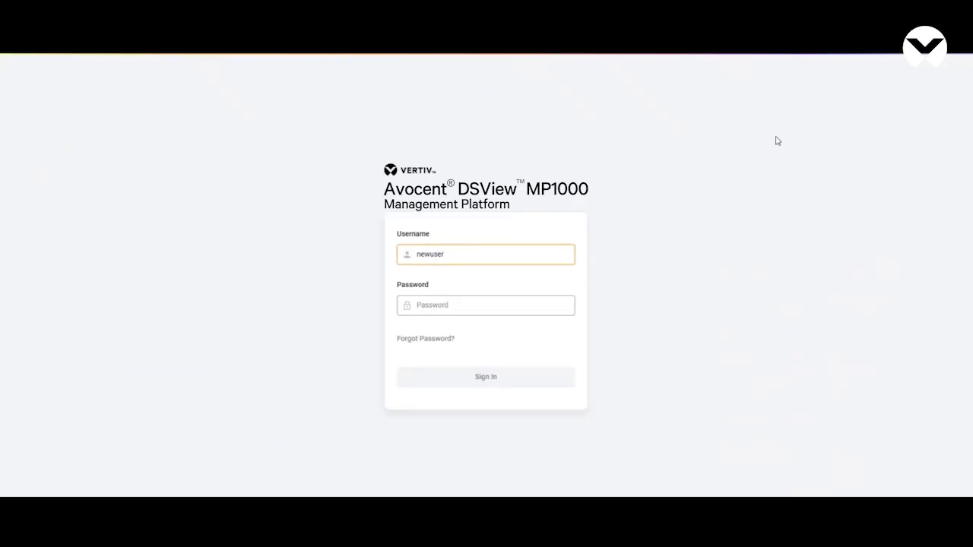
pyautogui.press('Tab')
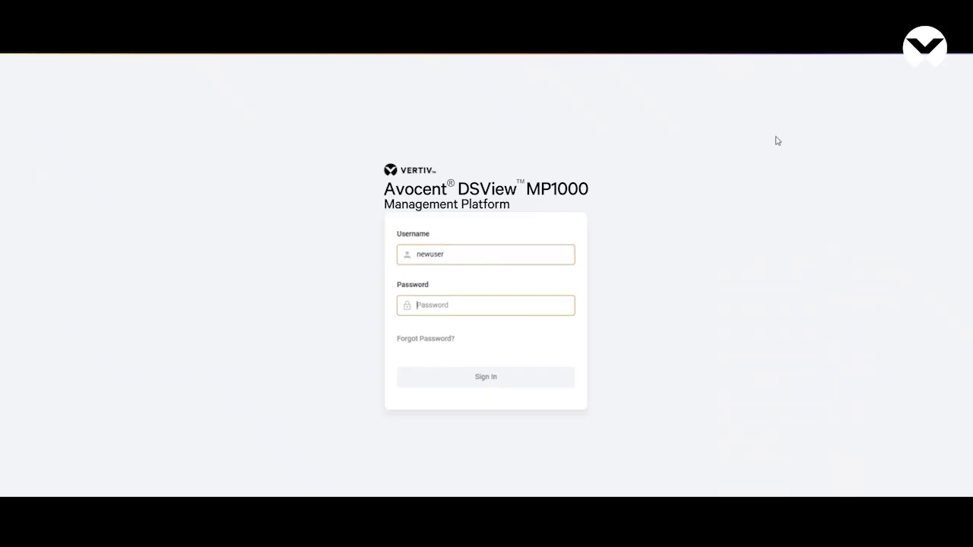
pyautogui.write('••••')
pyautogui.press('Return')
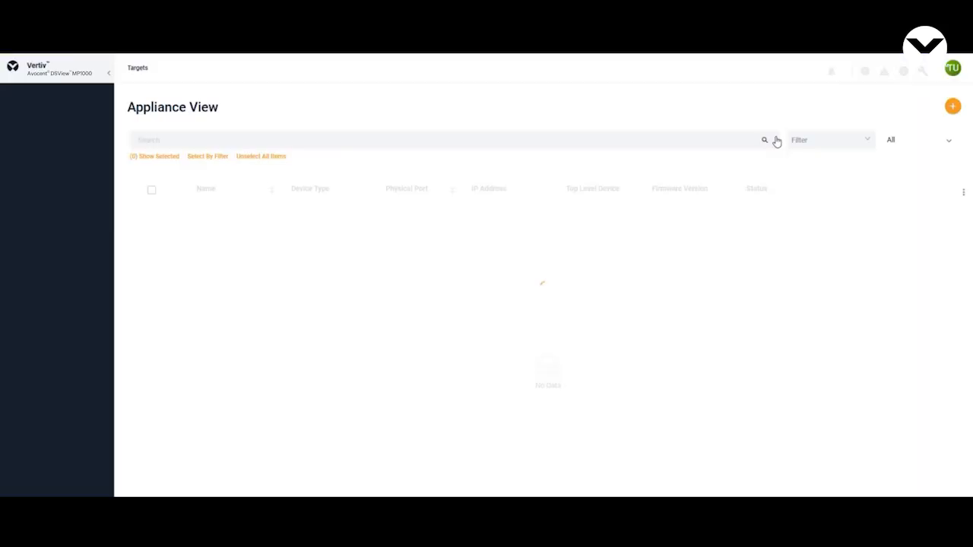
pyautogui.click(578, 184)
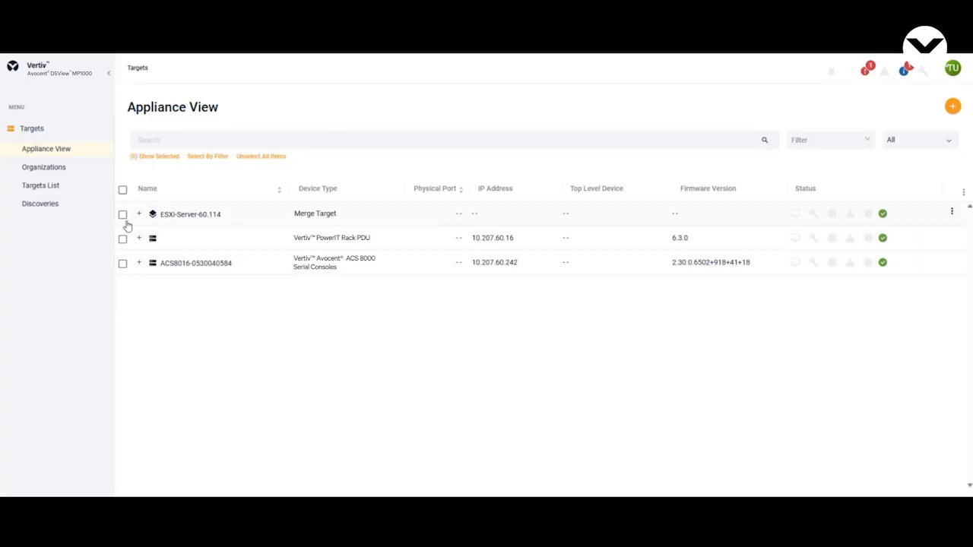
pyautogui.click(78, 189)
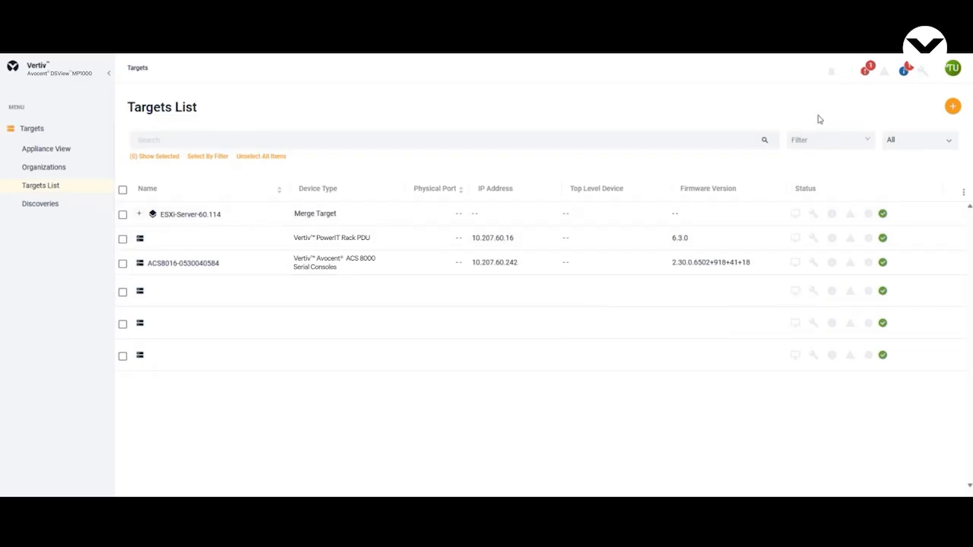
# Step: Log out of the newuser account, sign in as admin with the account password, and dismiss the password-change warning
pyautogui.click(954, 73)
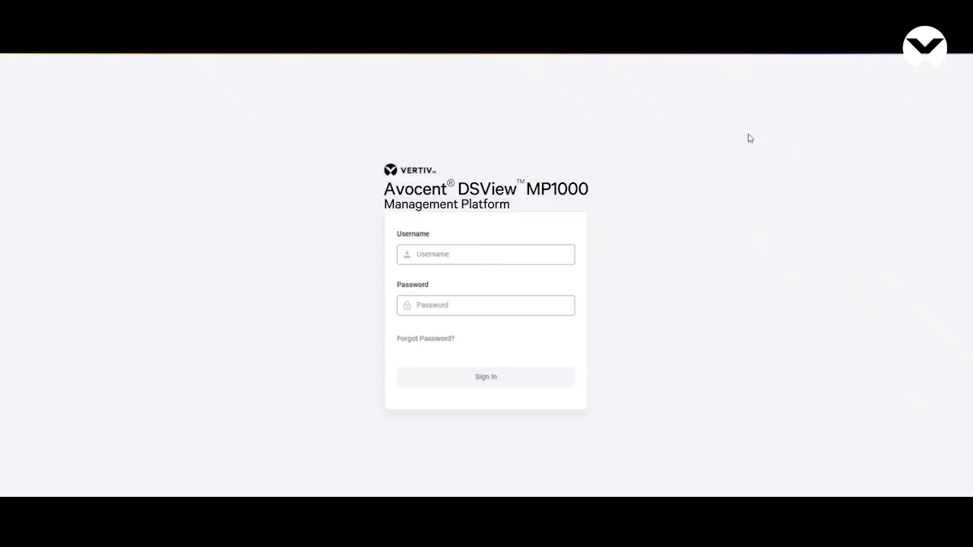
pyautogui.click(898, 128)
pyautogui.write('admin')
pyautogui.press('Tab')
pyautogui.write('********')
pyautogui.press('Return')
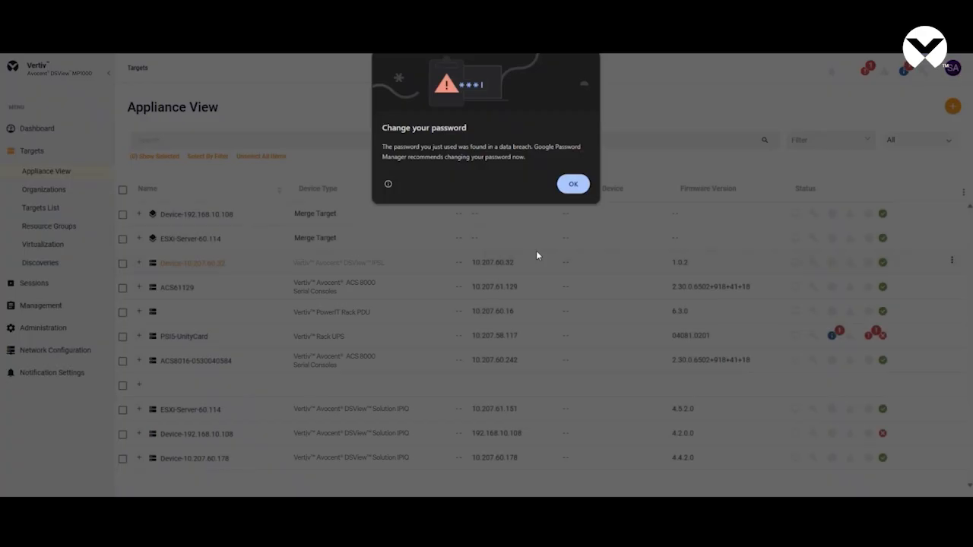
pyautogui.click(573, 185)
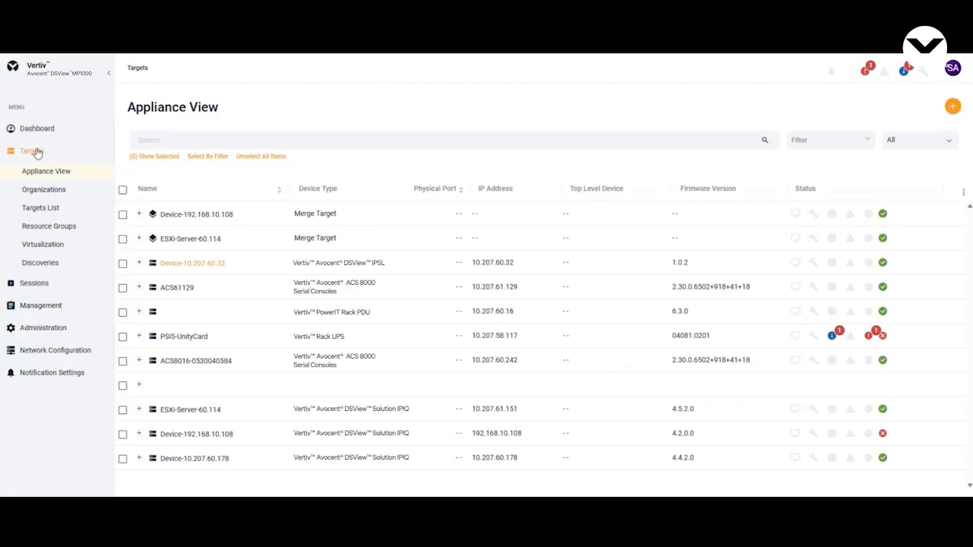
# Step: Examine the KVM-Devices resource group's member devices, its Allow Inherit property and its assigned resources
pyautogui.click(79, 228)
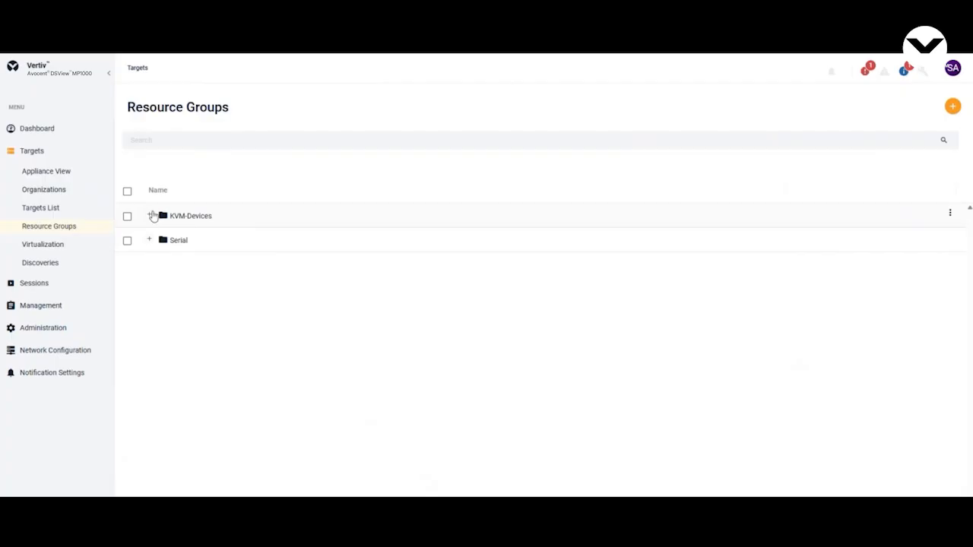
pyautogui.click(151, 216)
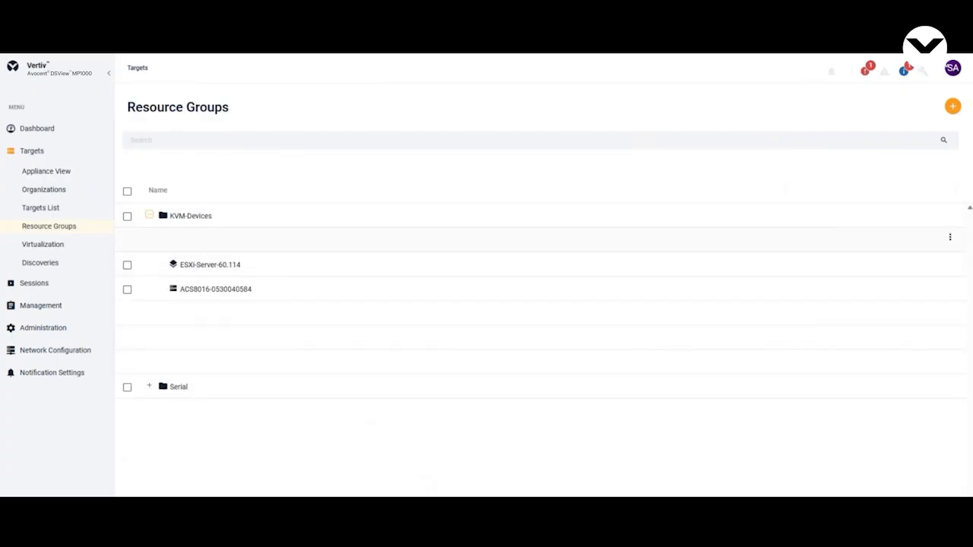
pyautogui.click(235, 219)
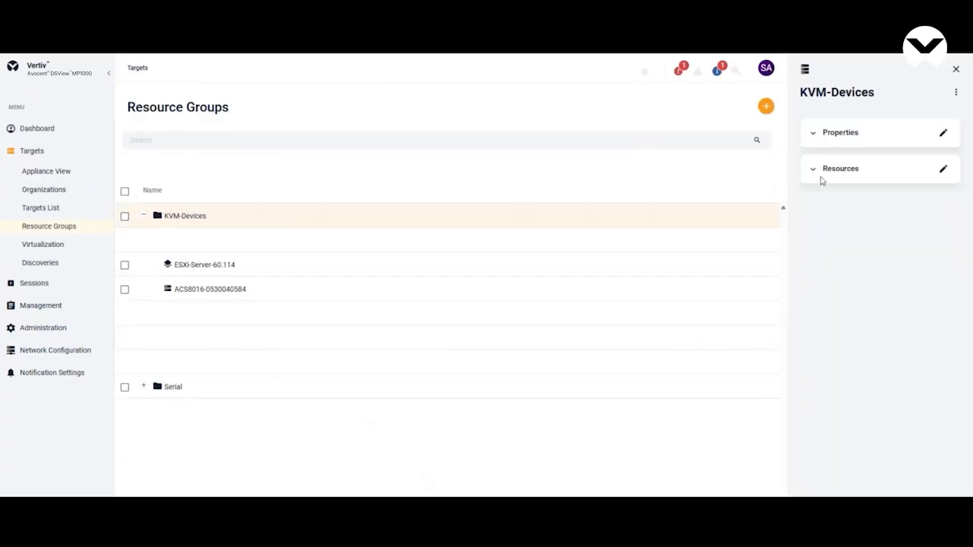
pyautogui.click(817, 135)
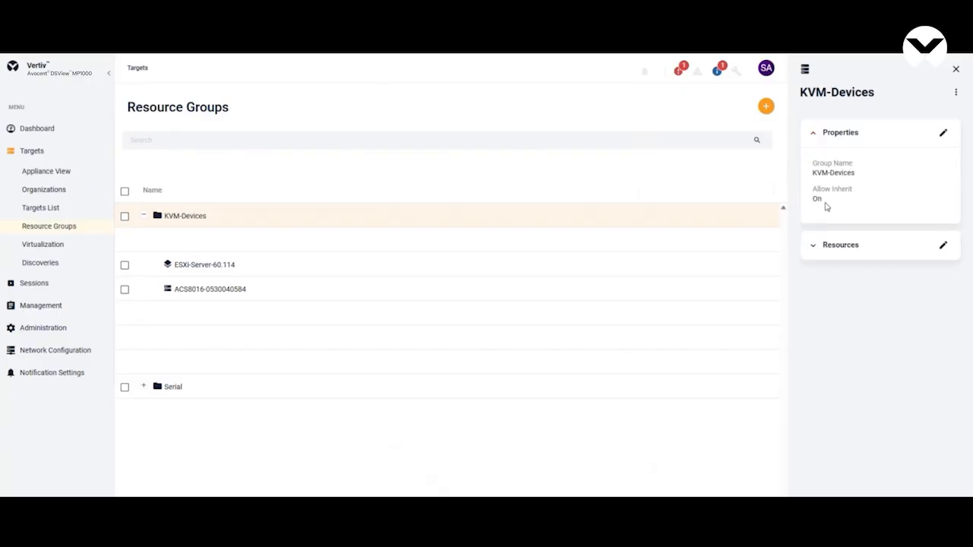
pyautogui.click(815, 255)
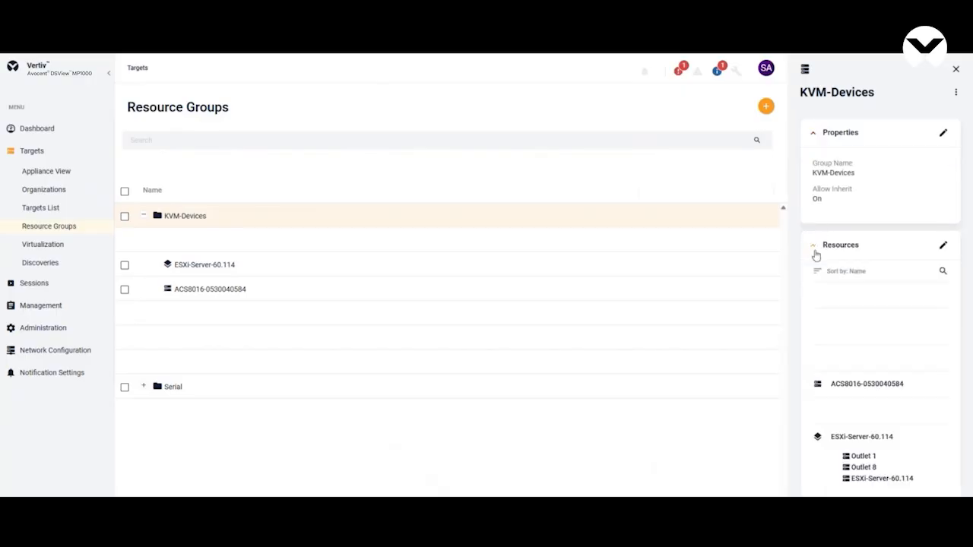
pyautogui.click(943, 134)
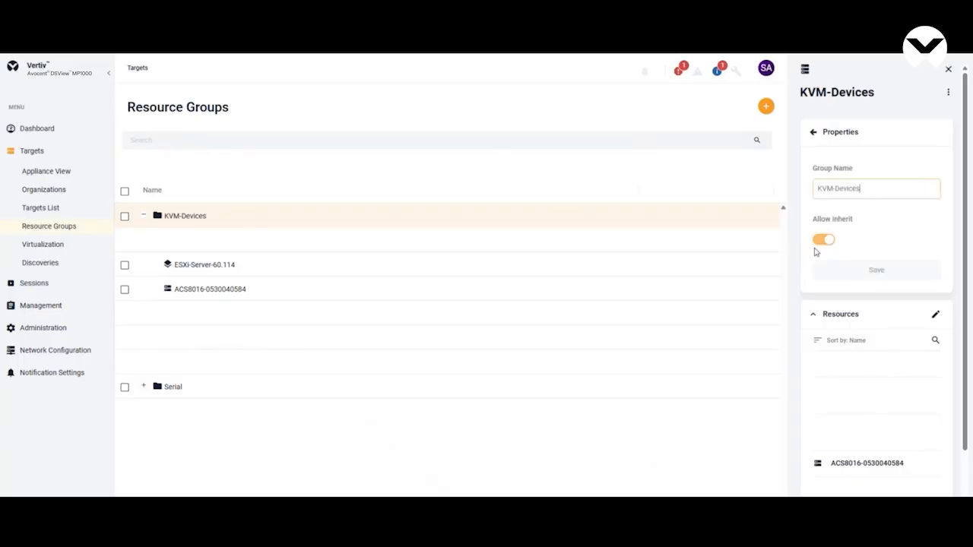
pyautogui.click(813, 133)
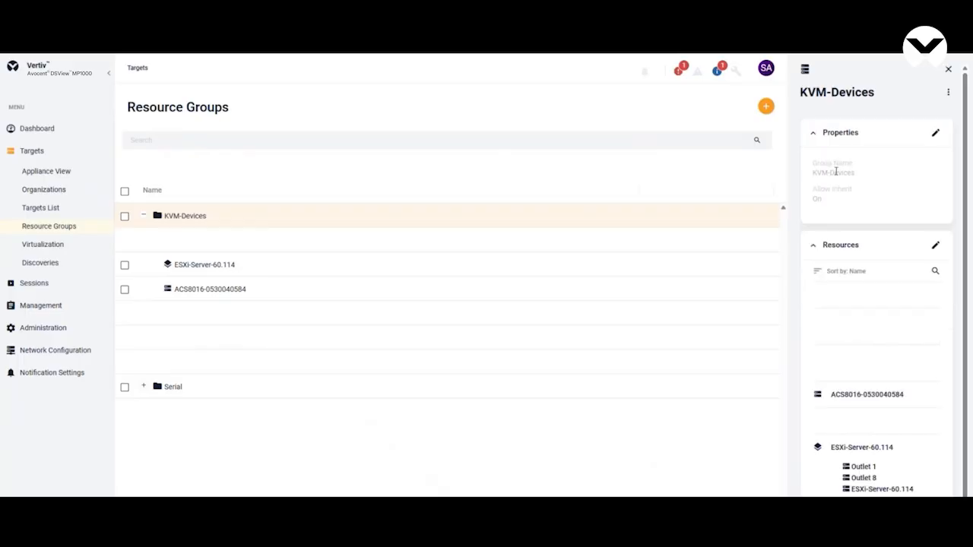
# Step: Add both Device-192.168.10.108 entries and 28-98-97-p-12 to the KVM-Devices resource group's resources and assign the selection
pyautogui.click(936, 243)
pyautogui.scroll(-4, 886, 361)
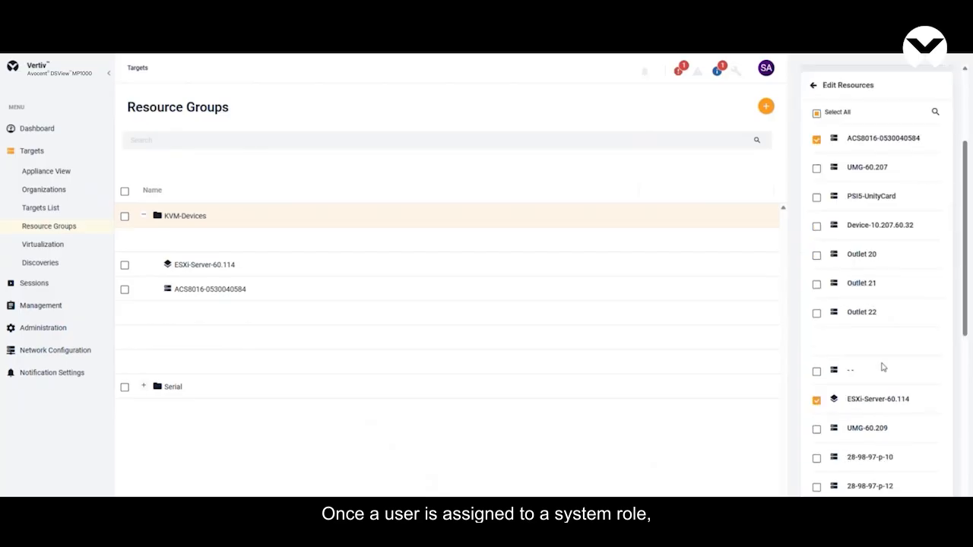
pyautogui.scroll(-1, 875, 372)
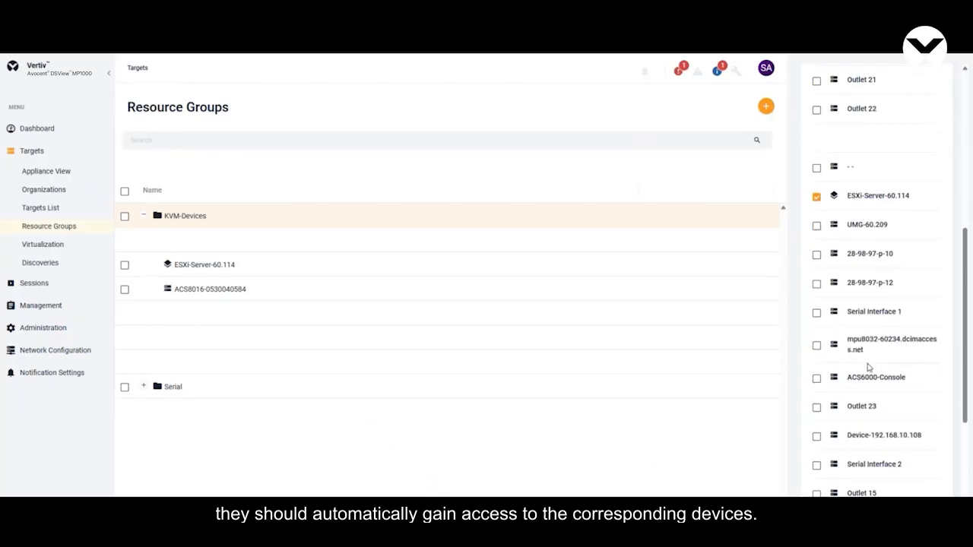
pyautogui.scroll(-4, 830, 423)
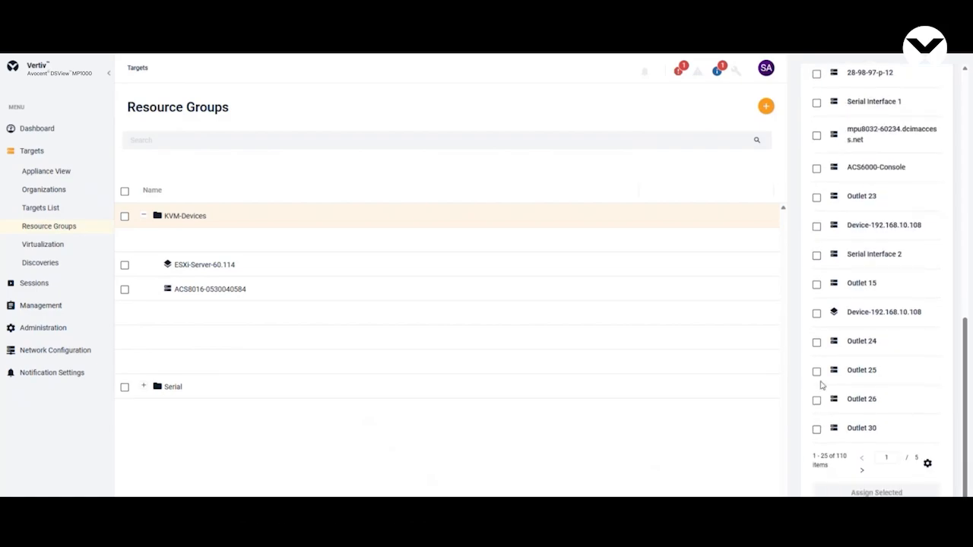
pyautogui.click(817, 313)
pyautogui.click(817, 226)
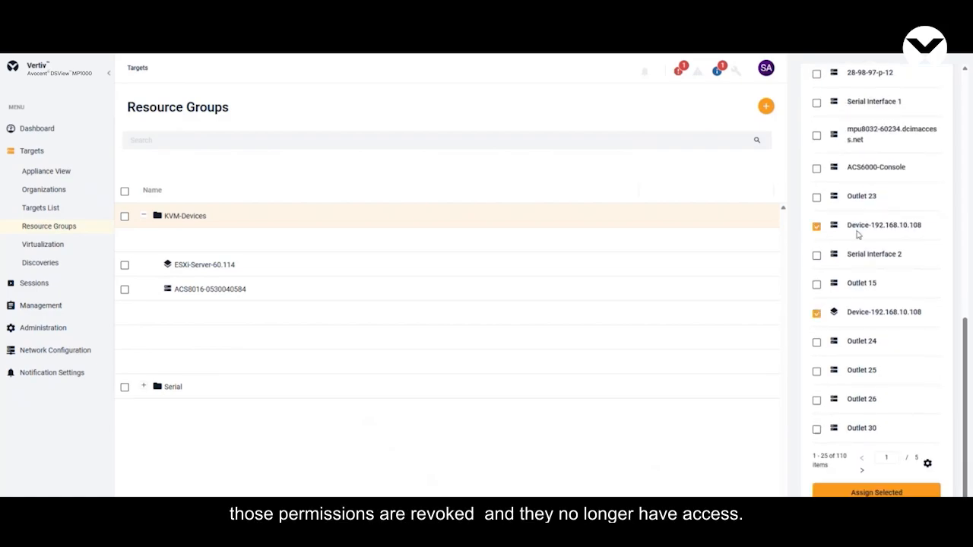
pyautogui.scroll(2, 818, 228)
pyautogui.click(816, 271)
pyautogui.click(817, 271)
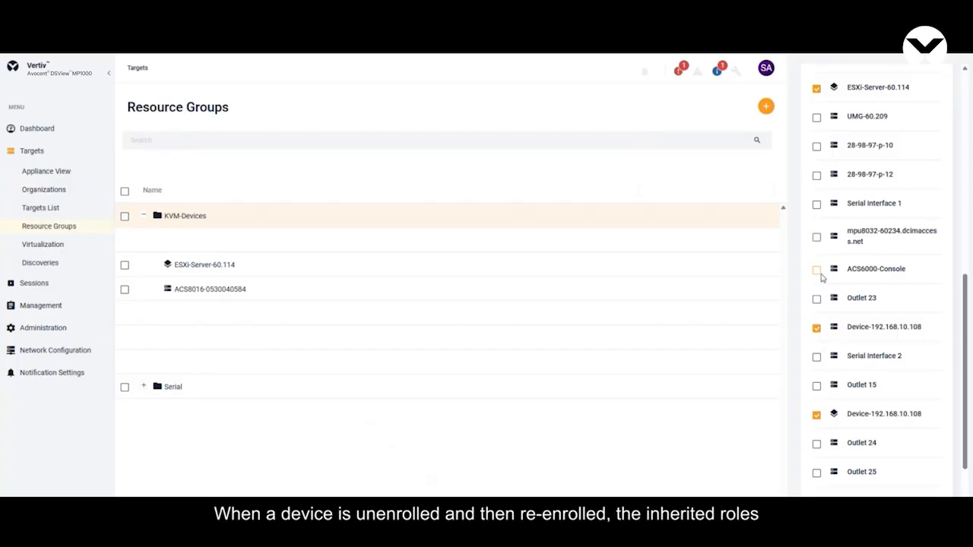
pyautogui.click(817, 176)
pyautogui.scroll(-3, 862, 330)
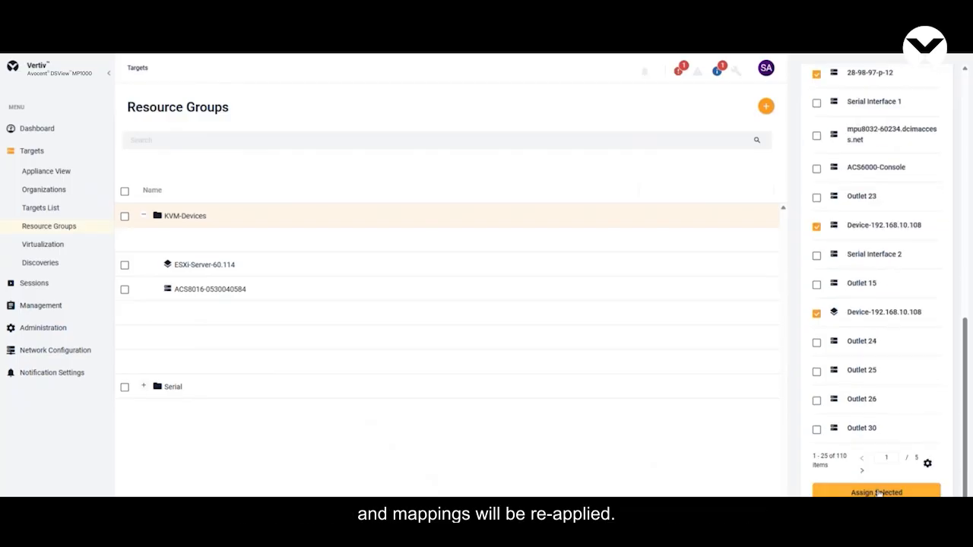
pyautogui.click(877, 493)
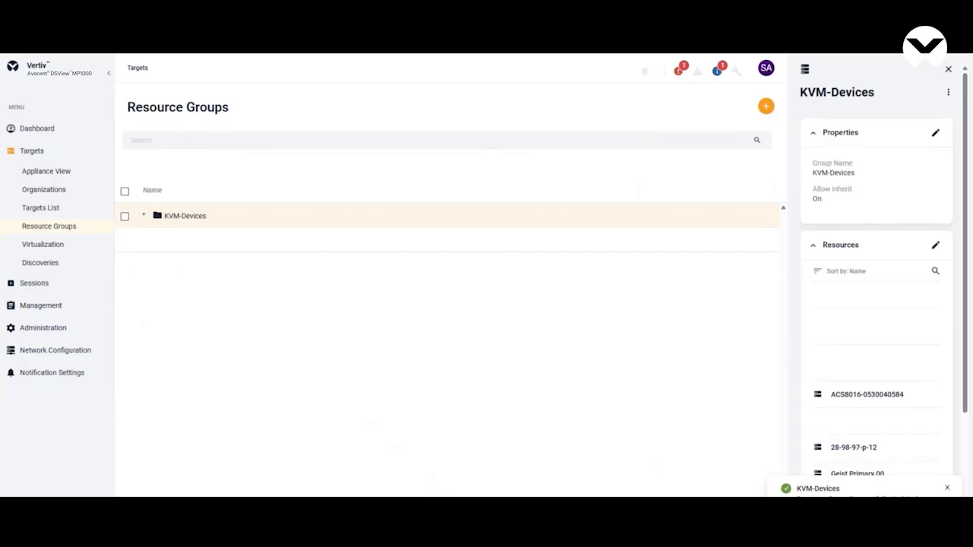
# Step: Switch from the admin account to newuser with the account password and check the Targets List for the added devices
pyautogui.click(766, 69)
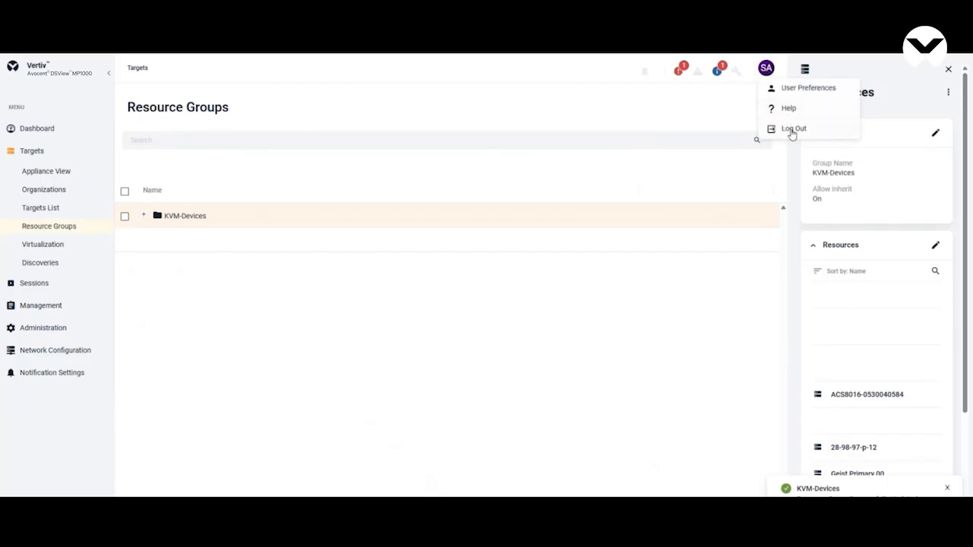
pyautogui.click(773, 128)
pyautogui.write('newuser')
pyautogui.press('Tab')
pyautogui.write('******')
pyautogui.press('Return')
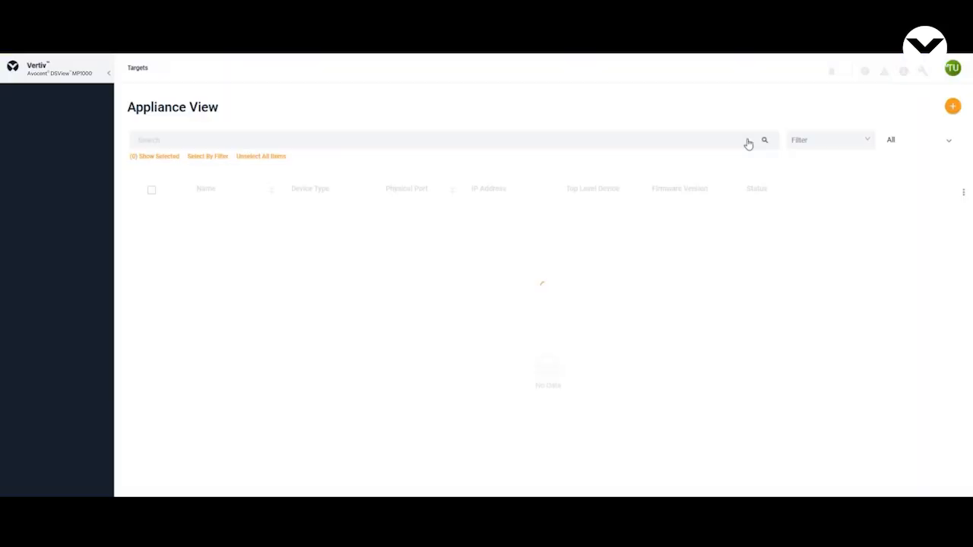
pyautogui.click(574, 184)
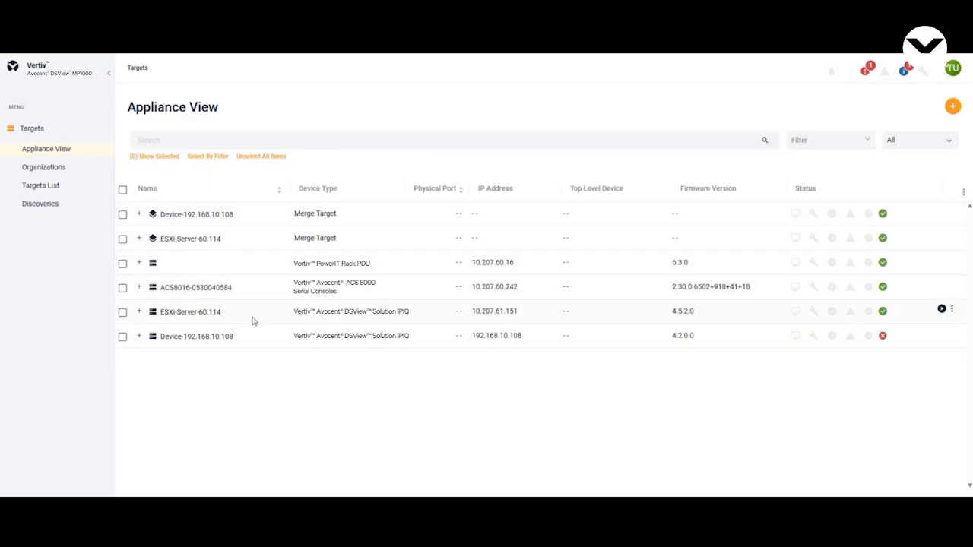
pyautogui.click(53, 190)
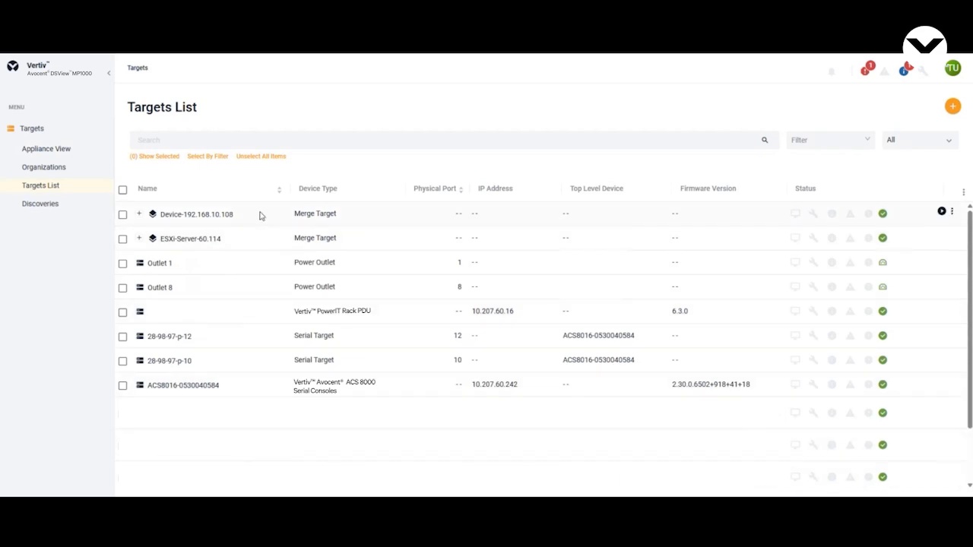
# Step: Log out of newuser and sign back in as admin with the account password, dismissing the password warning
pyautogui.click(952, 67)
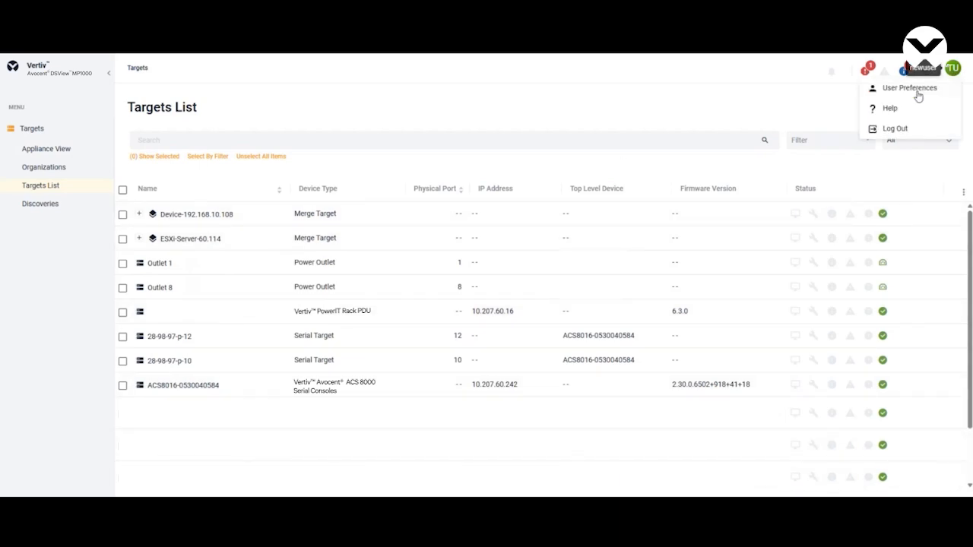
pyautogui.click(897, 129)
pyautogui.write('ad••••••')
pyautogui.press('Return')
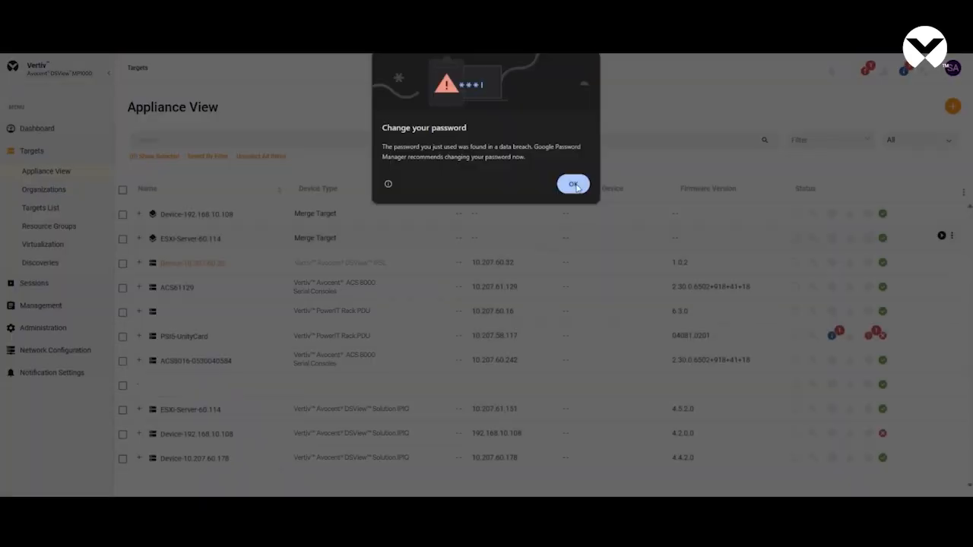
pyautogui.click(575, 185)
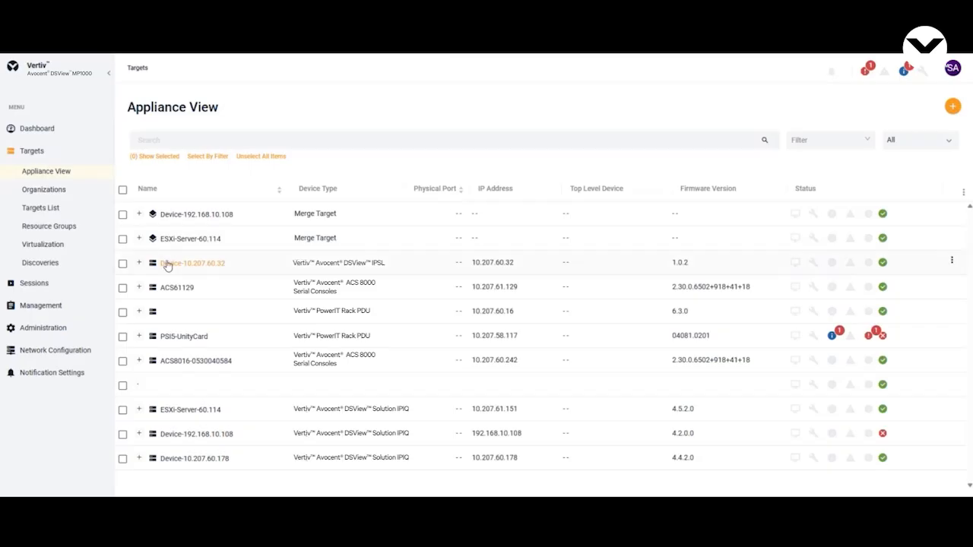
# Step: Remove Test User from New User Group in User Management and confirm the removal
pyautogui.click(70, 328)
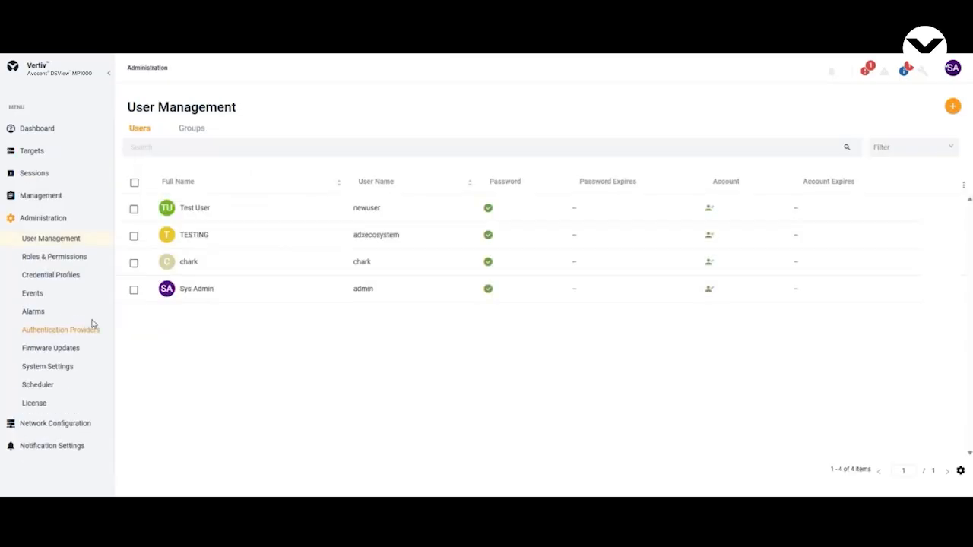
pyautogui.click(202, 137)
pyautogui.click(176, 210)
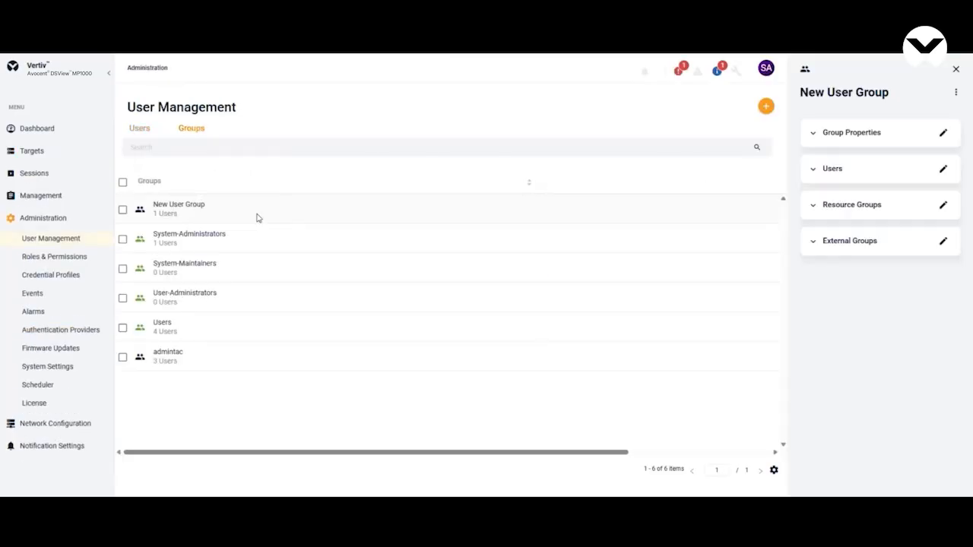
pyautogui.click(812, 171)
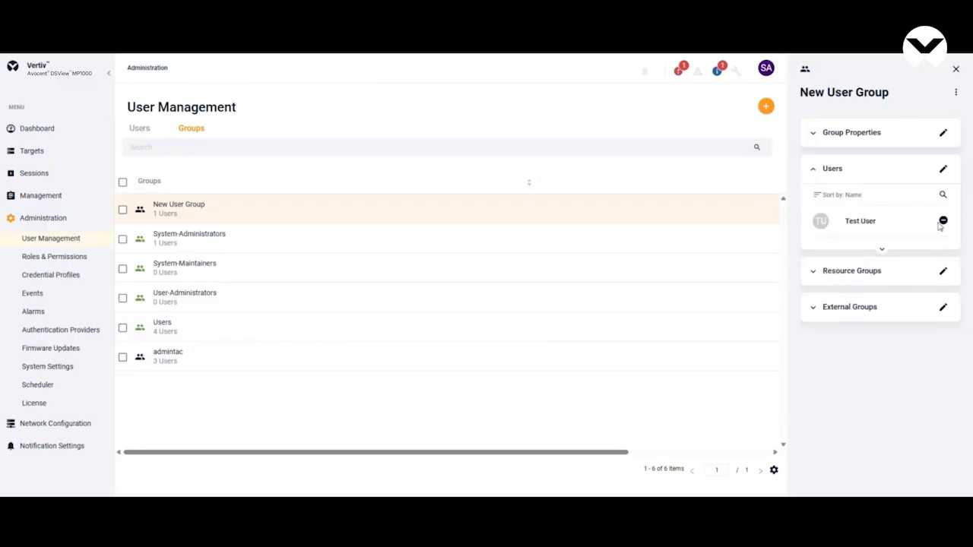
pyautogui.click(941, 222)
pyautogui.click(579, 339)
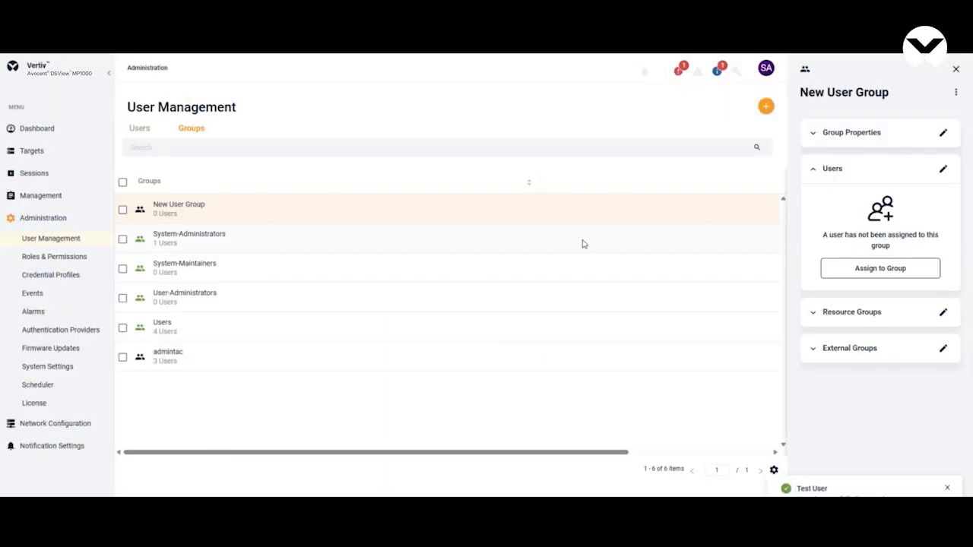
pyautogui.click(141, 133)
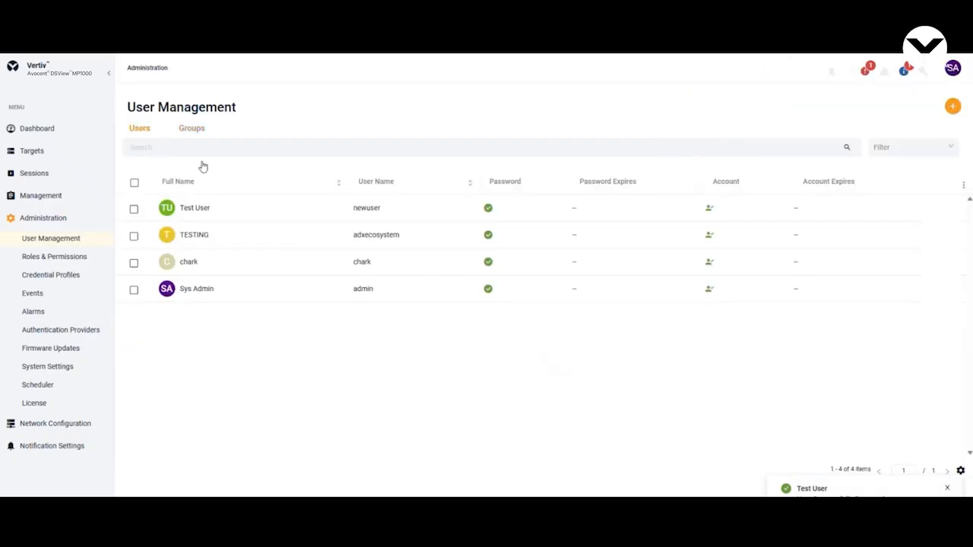
pyautogui.click(224, 217)
pyautogui.click(815, 213)
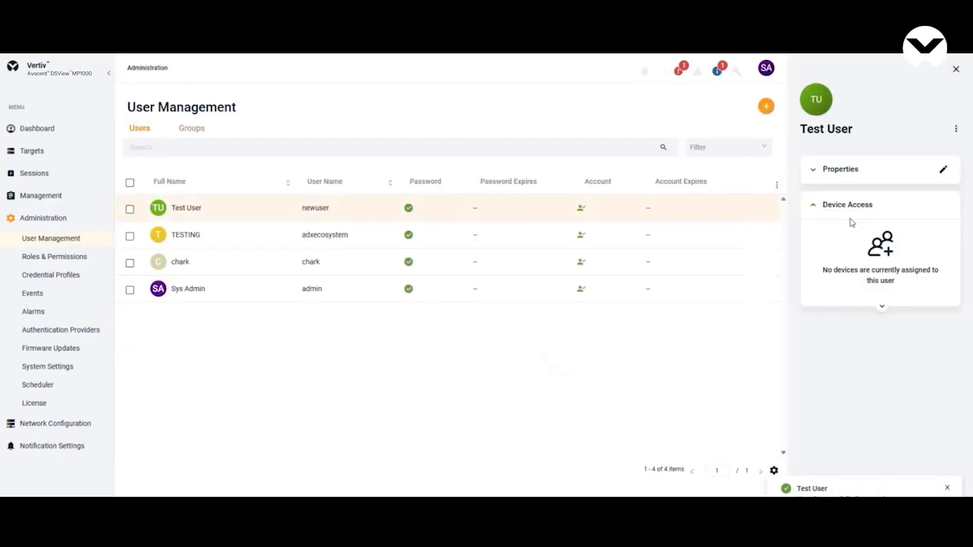
# Step: Log out of admin, sign in as newuser with the account password, and check the Appliance View and Targets List for remaining device access
pyautogui.click(766, 68)
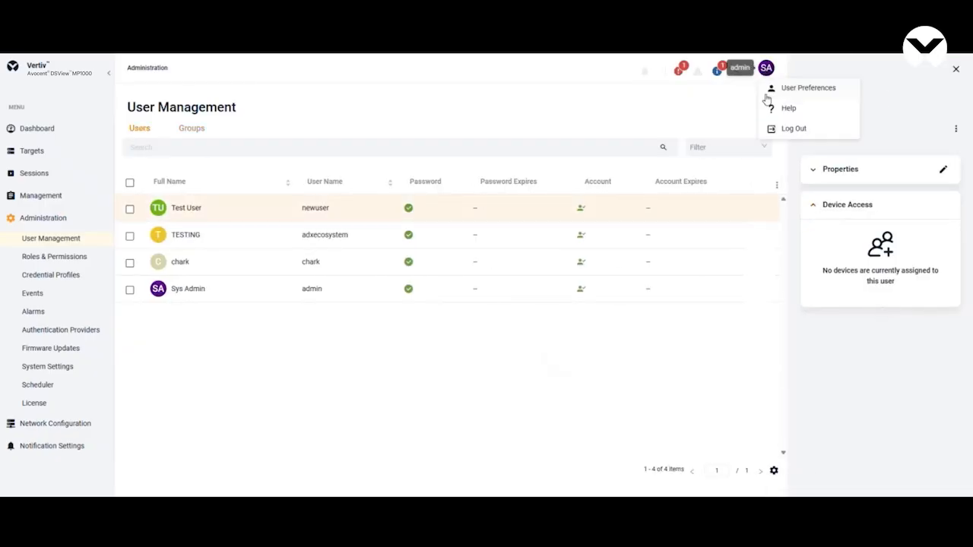
pyautogui.click(786, 129)
pyautogui.write('new')
pyautogui.press('Tab')
pyautogui.write('******')
pyautogui.press('Return')
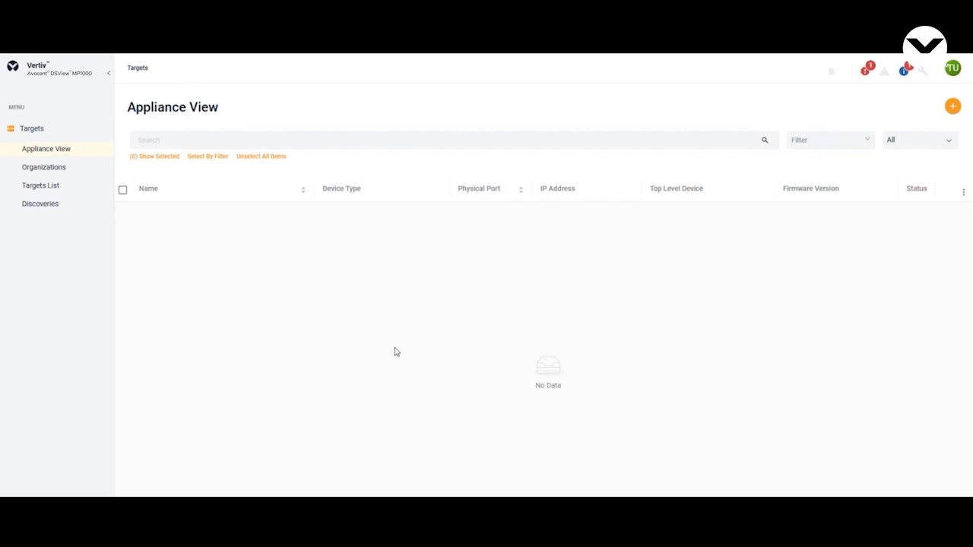
pyautogui.click(73, 186)
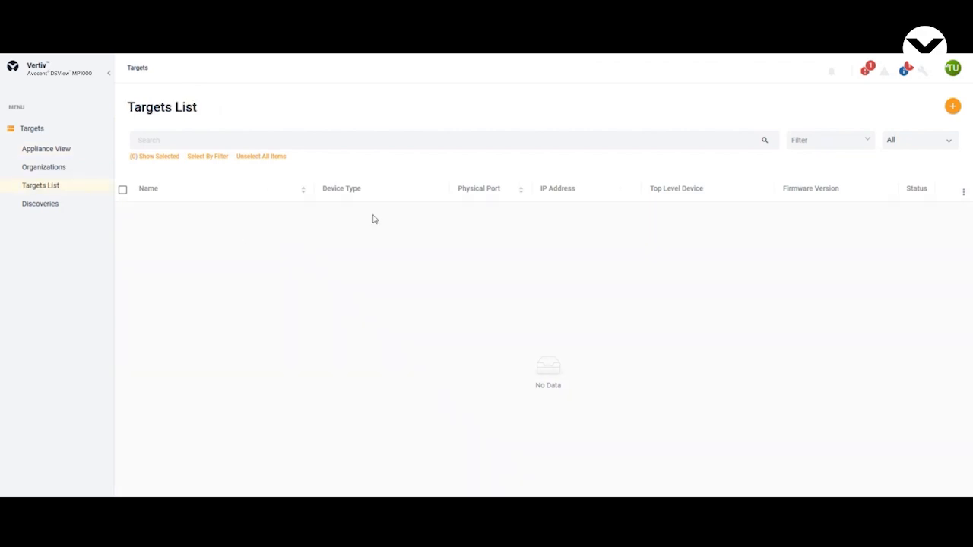